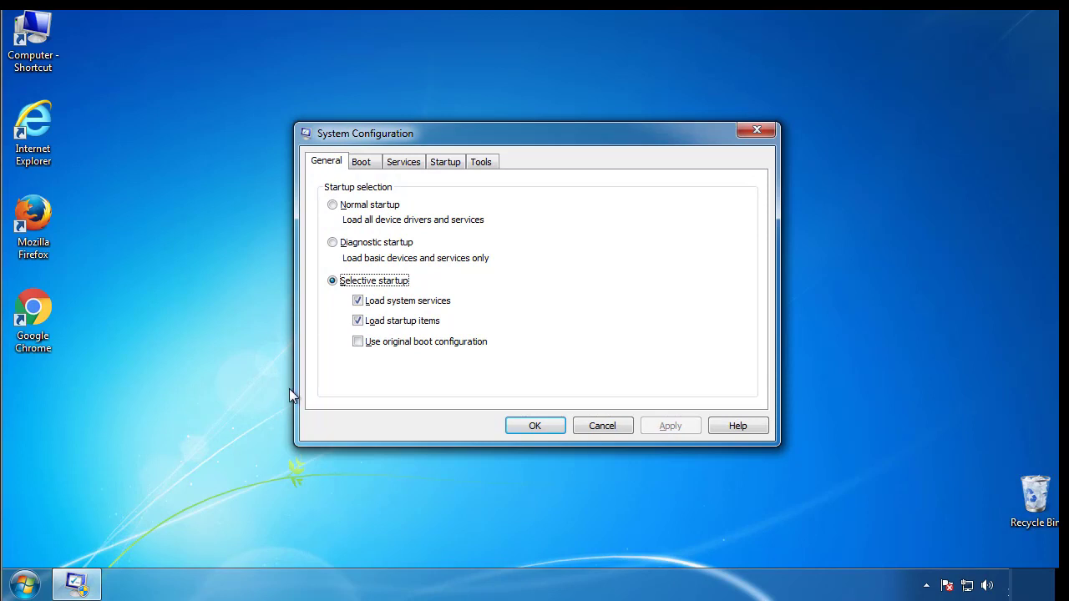
Step: Enable Safe boot (Minimal), restart into Safe Mode, and dismiss the Windows Help window
{"action": "left_click", "coordinate": [360, 164]}
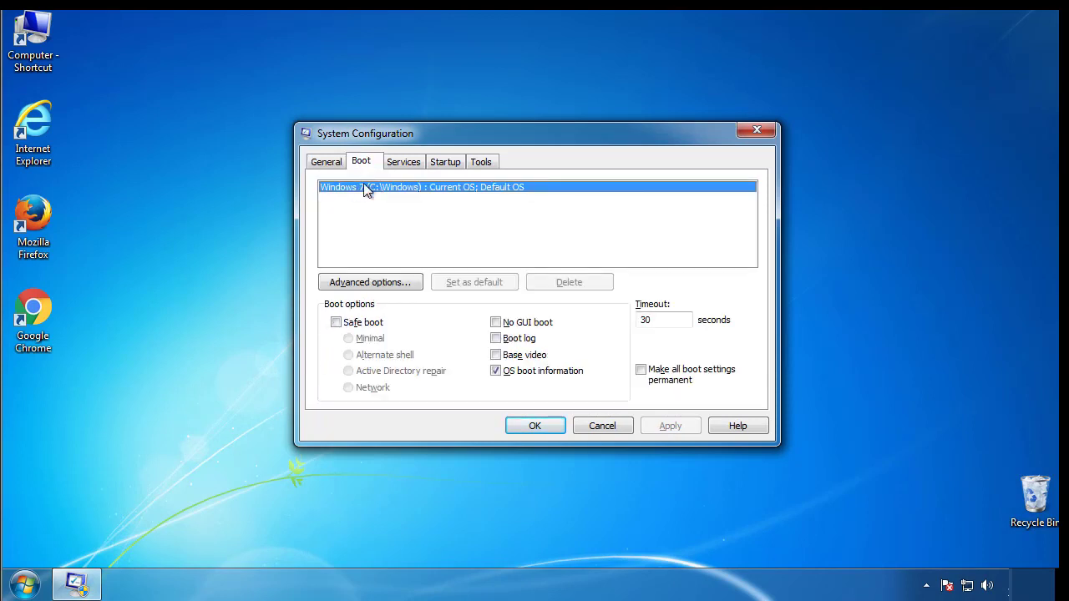
{"action": "left_click", "coordinate": [336, 323]}
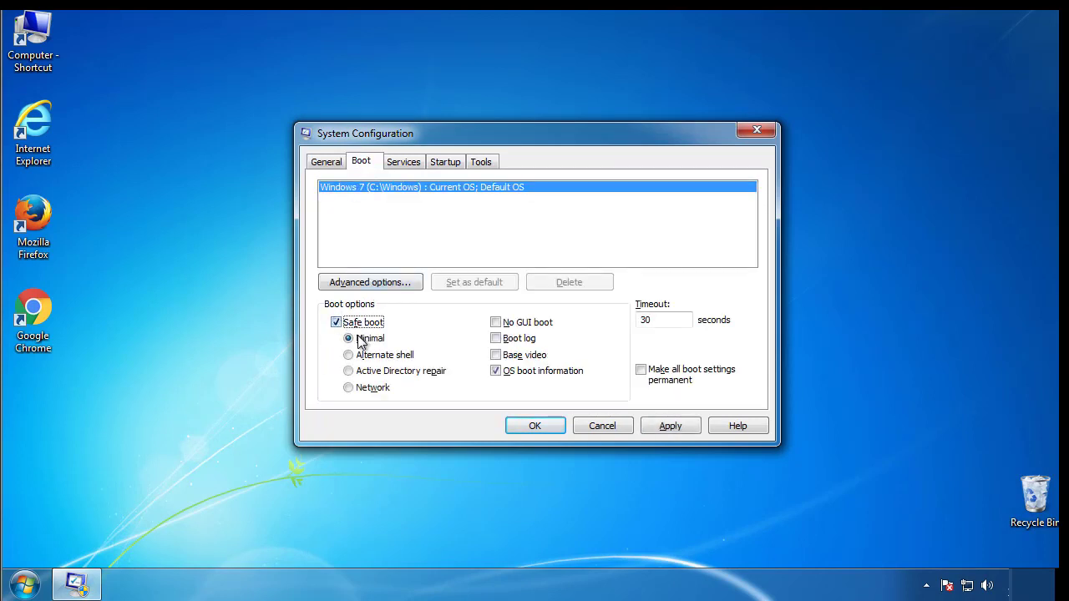
{"action": "left_click", "coordinate": [542, 426]}
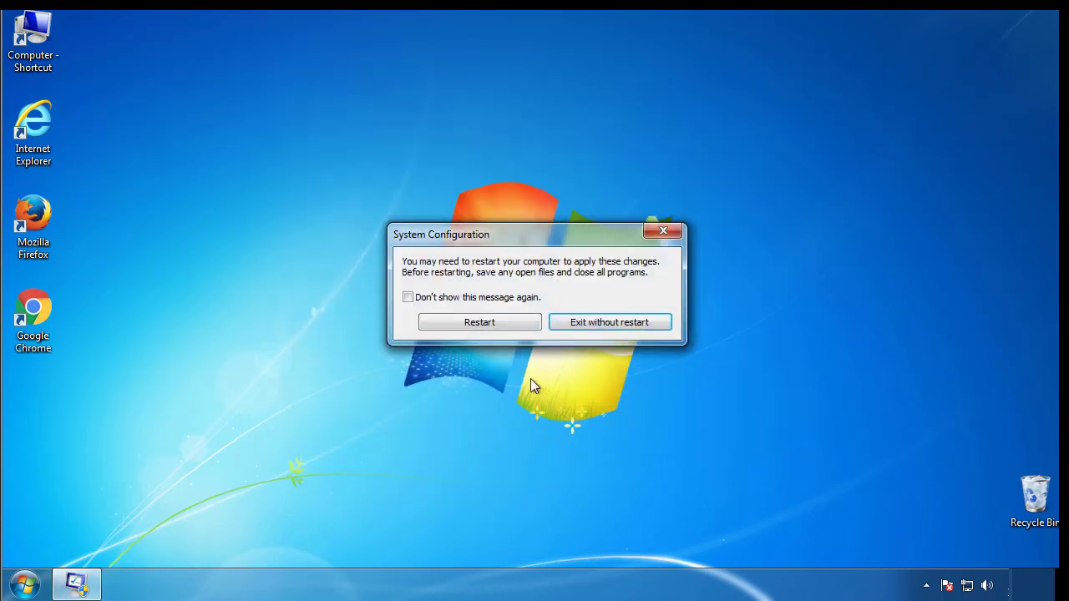
{"action": "left_click", "coordinate": [482, 322]}
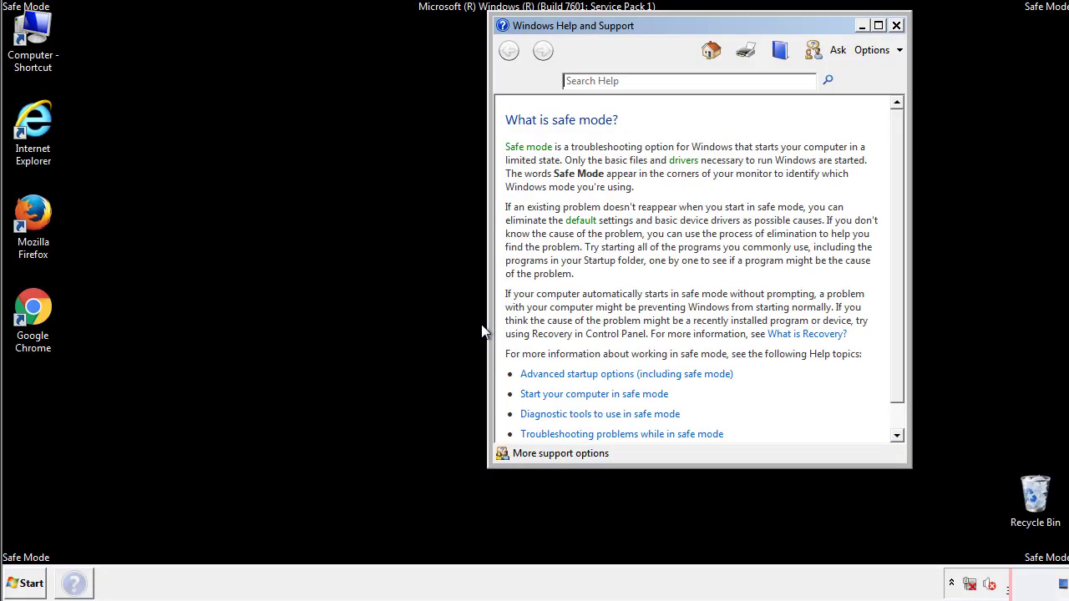
{"action": "left_click", "coordinate": [895, 25]}
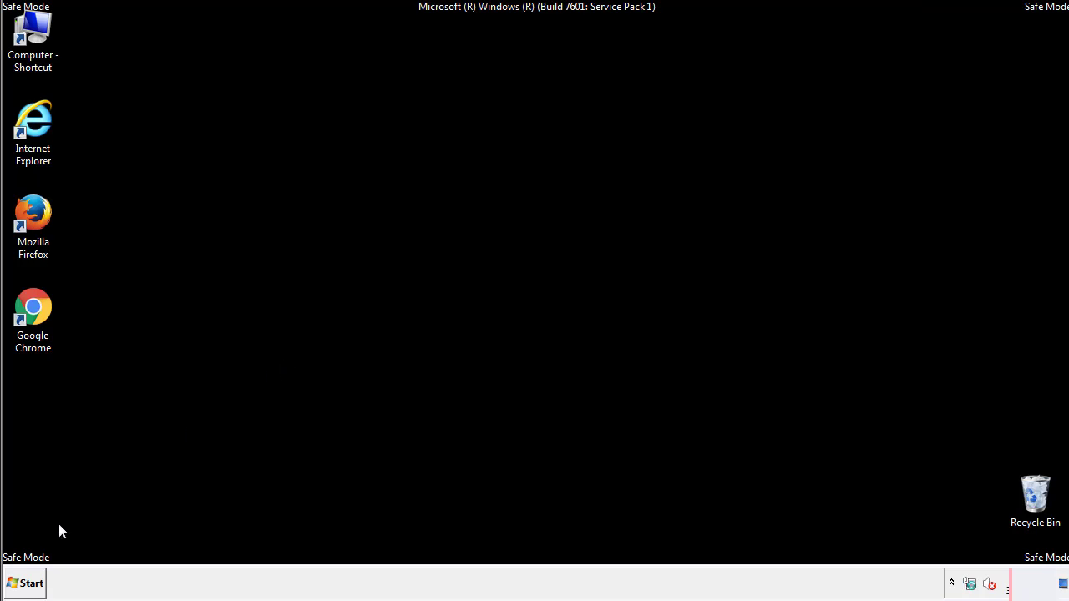
{"action": "left_click", "coordinate": [25, 583]}
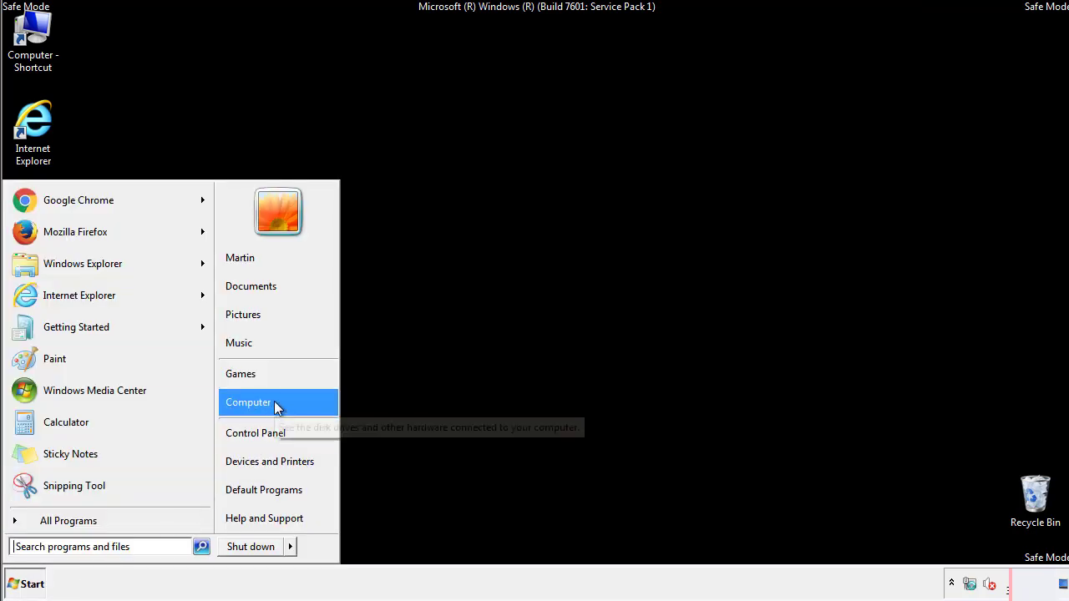
{"action": "left_click", "coordinate": [266, 430]}
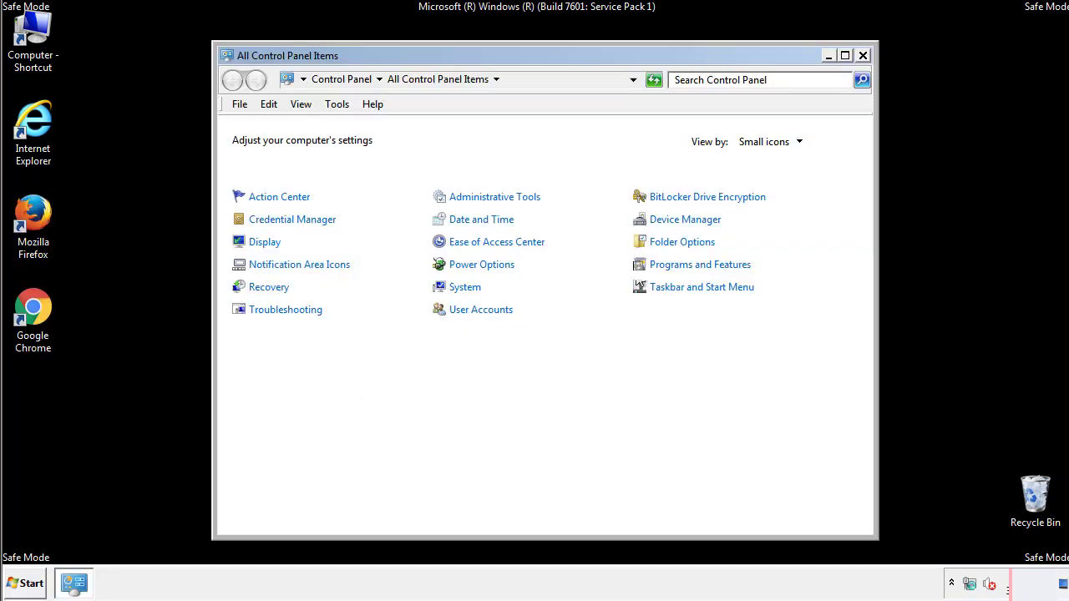
{"action": "left_click", "coordinate": [683, 242]}
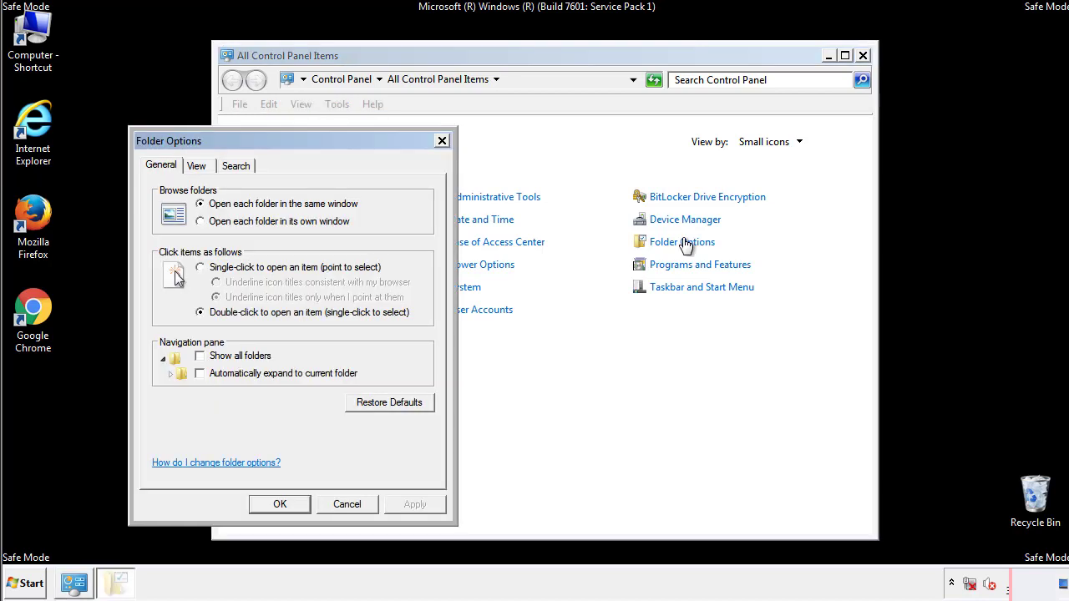
{"action": "left_click", "coordinate": [199, 168]}
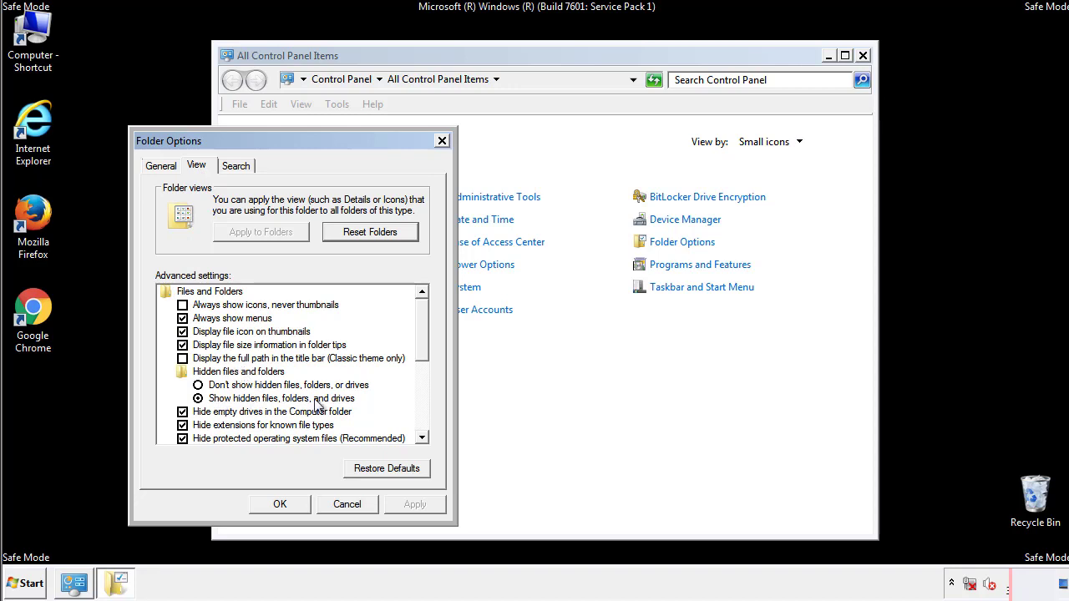
{"action": "left_click", "coordinate": [282, 504]}
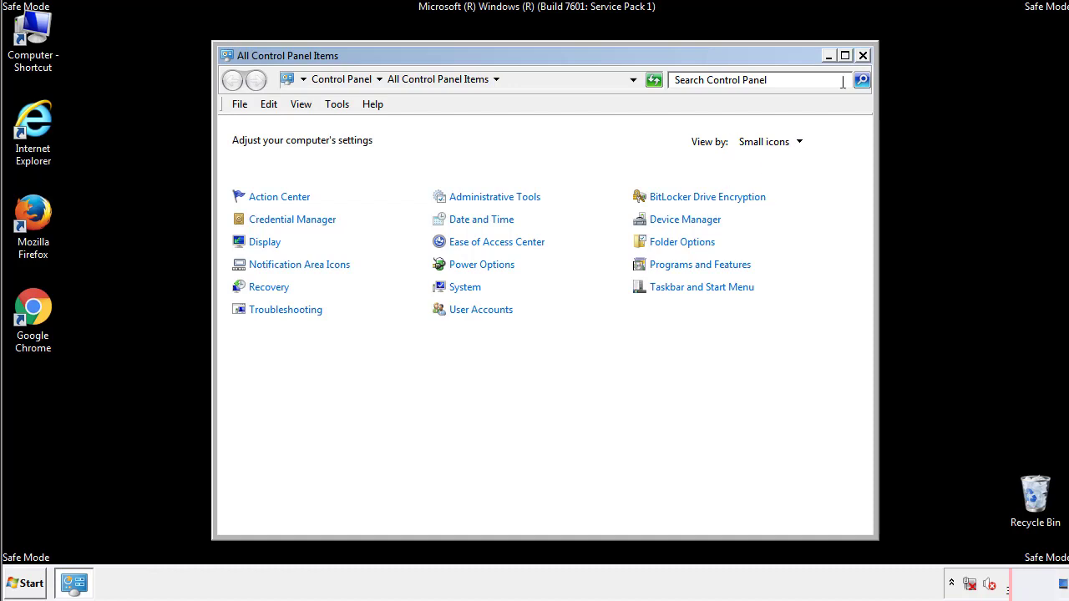
{"action": "left_click", "coordinate": [863, 56]}
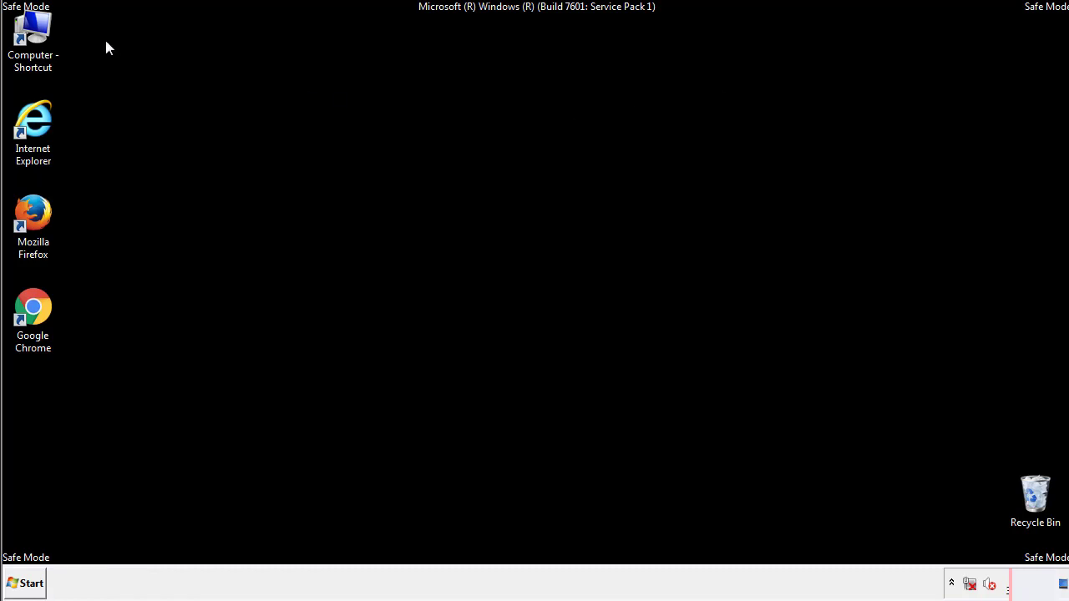
Step: Browse in Explorer to C:\Windows\System32\drivers\etc
{"action": "double_click", "coordinate": [50, 33]}
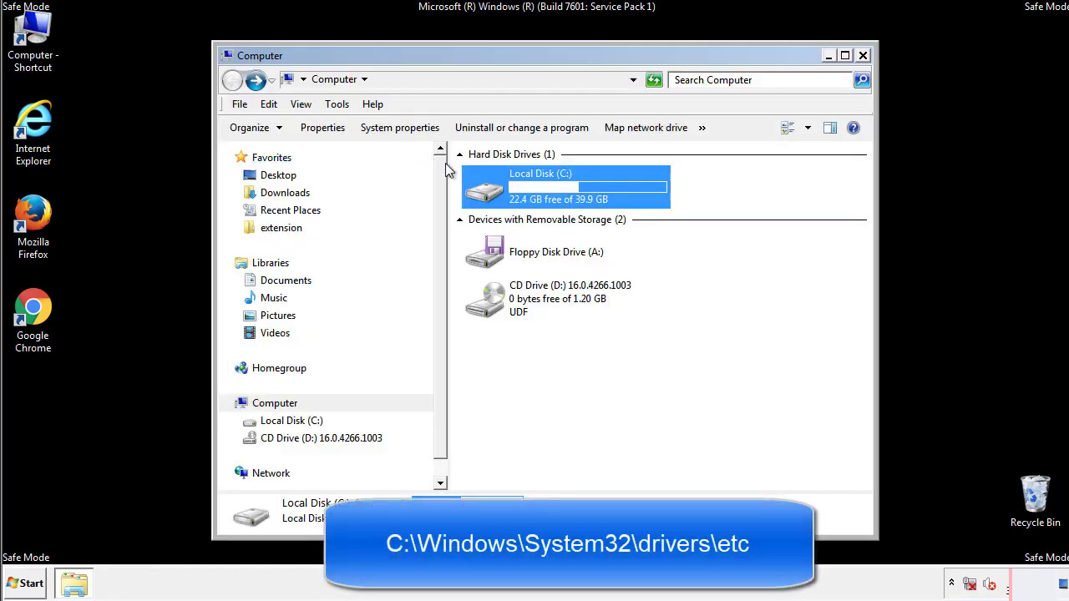
{"action": "double_click", "coordinate": [482, 189]}
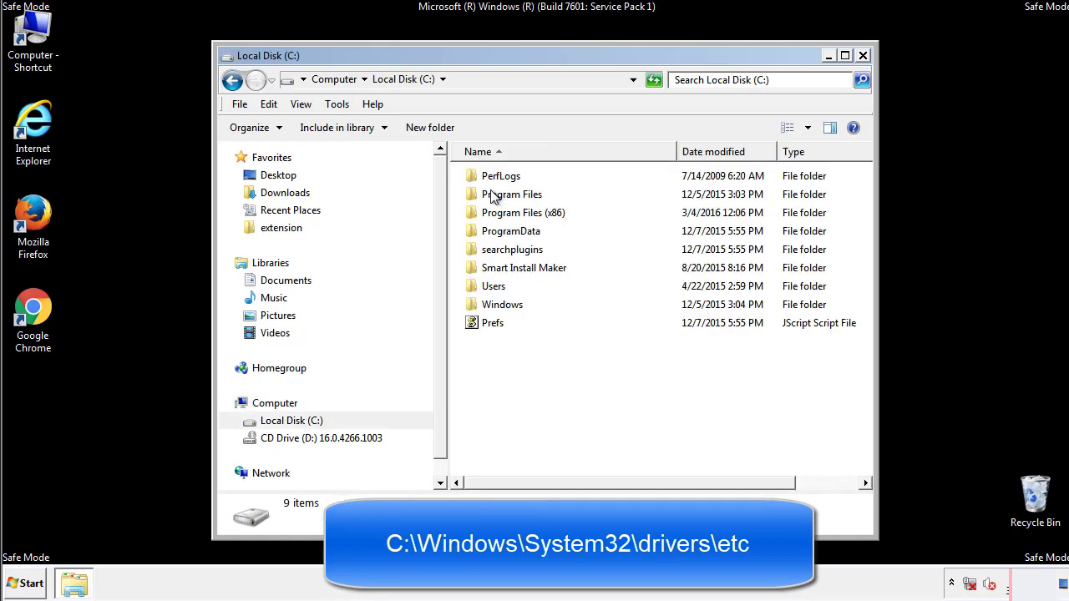
{"action": "left_click", "coordinate": [488, 309]}
{"action": "double_click", "coordinate": [489, 308]}
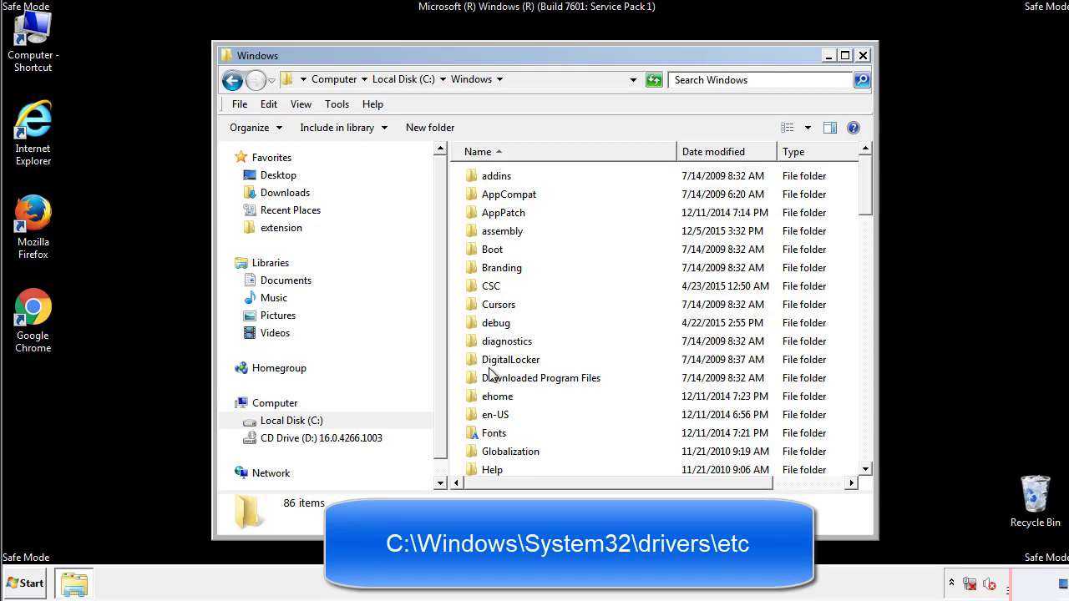
{"action": "scroll", "coordinate": [491, 377], "scroll_direction": "down", "scroll_amount": 4}
{"action": "scroll", "coordinate": [493, 380], "scroll_direction": "down", "scroll_amount": 5}
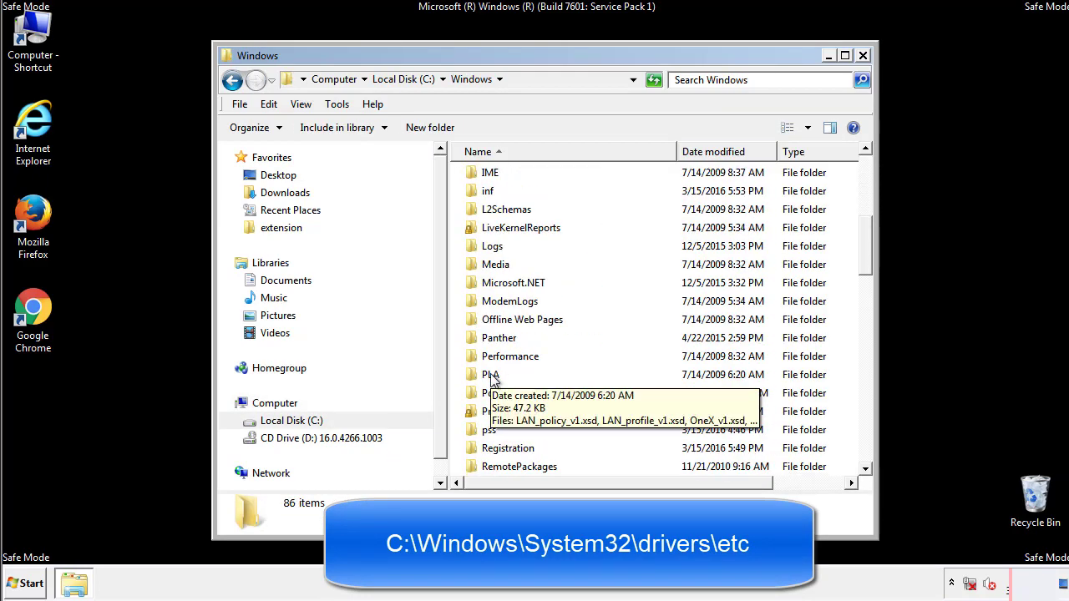
{"action": "scroll", "coordinate": [493, 380], "scroll_direction": "down", "scroll_amount": 2}
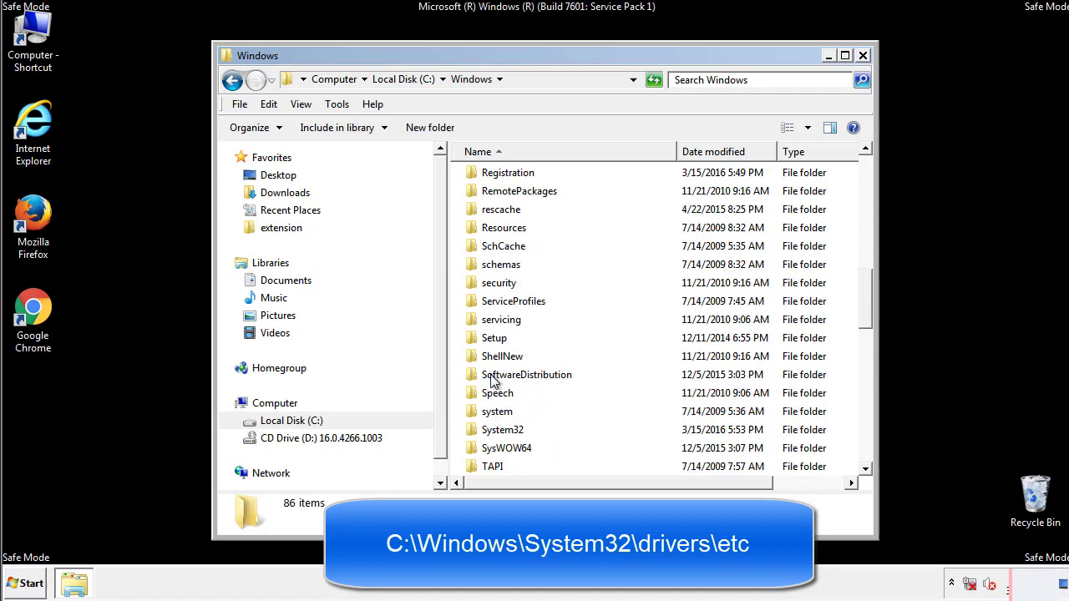
{"action": "double_click", "coordinate": [504, 430]}
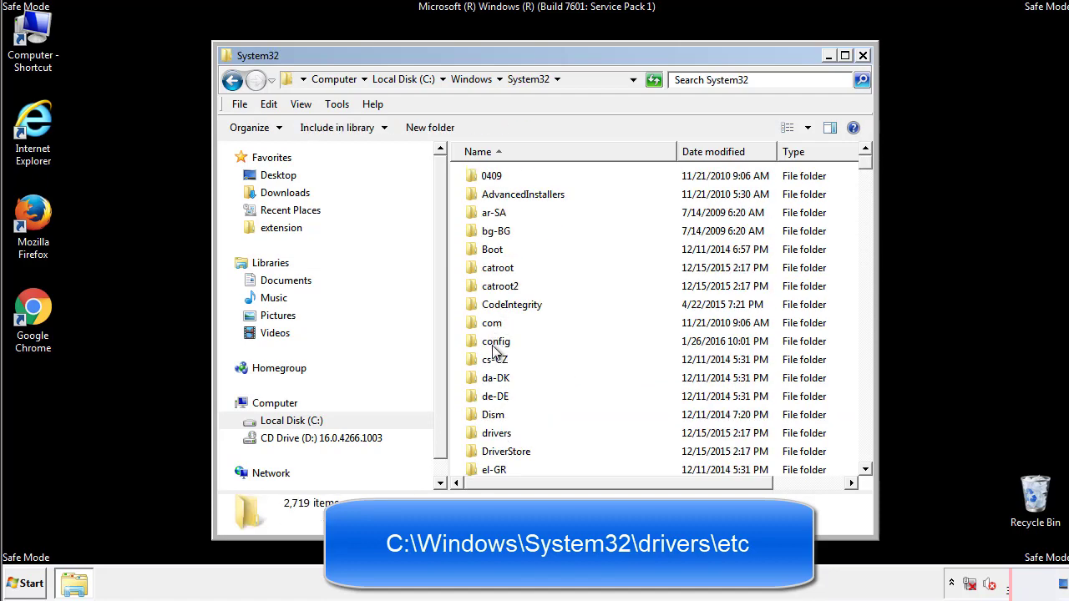
{"action": "left_click", "coordinate": [496, 439]}
{"action": "double_click", "coordinate": [498, 438]}
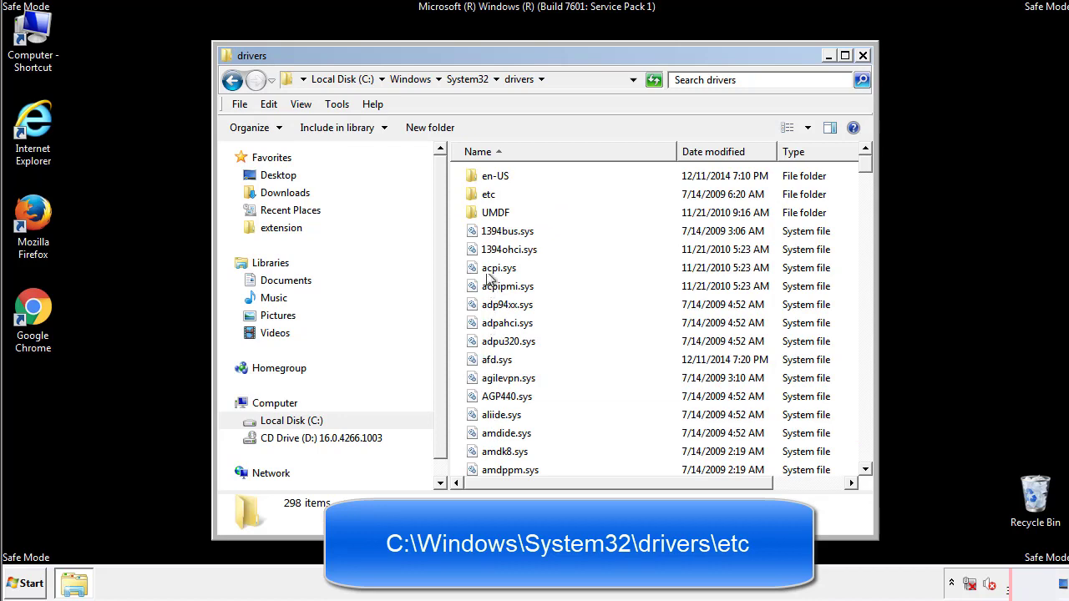
{"action": "double_click", "coordinate": [484, 195]}
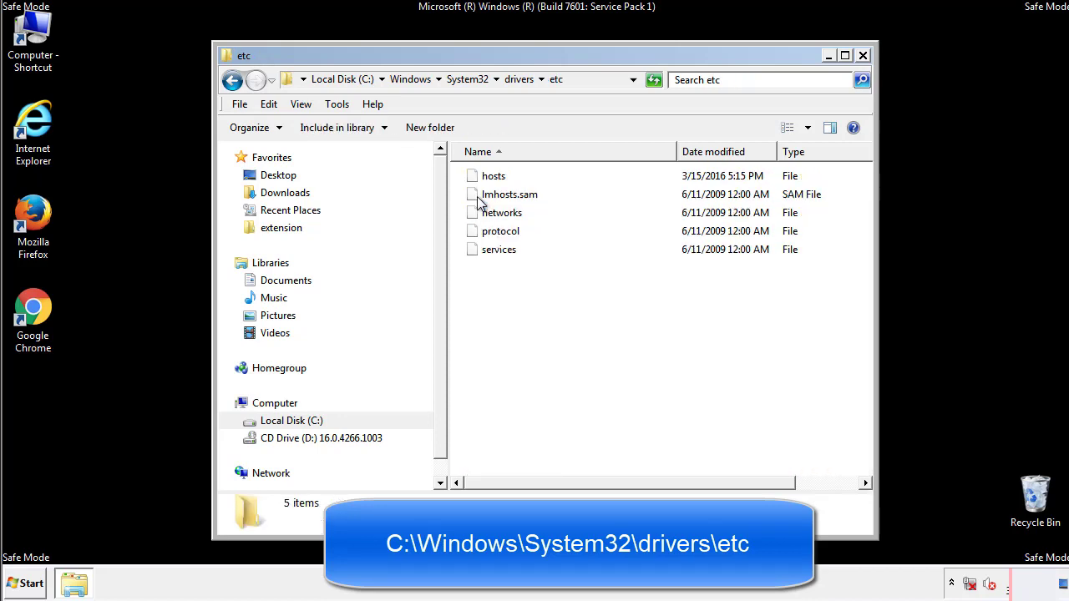
Step: Open the hosts file with Notepad
{"action": "double_click", "coordinate": [488, 180]}
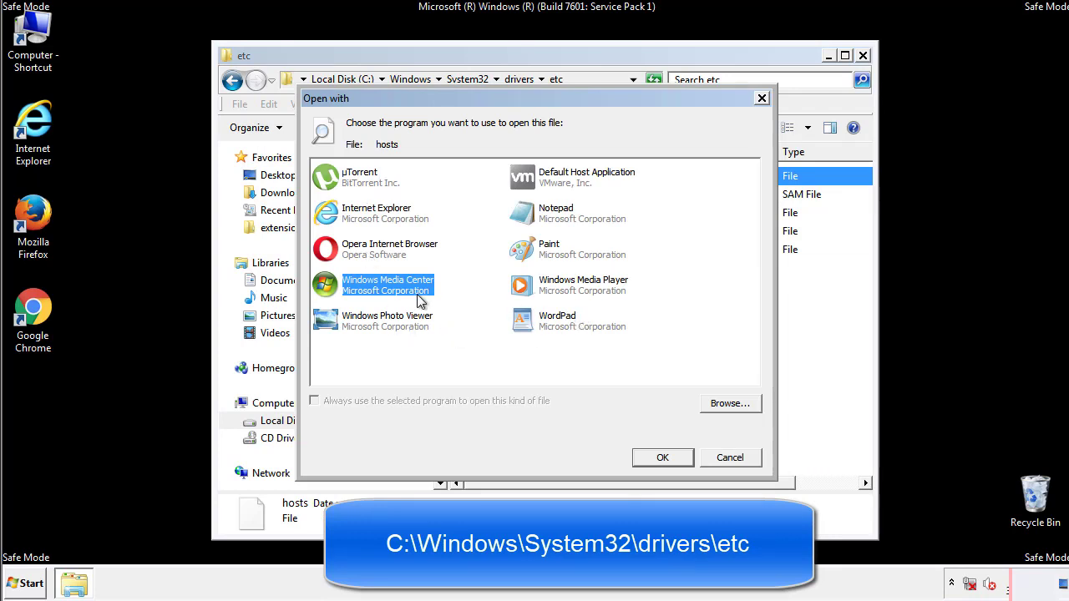
{"action": "left_click", "coordinate": [541, 217]}
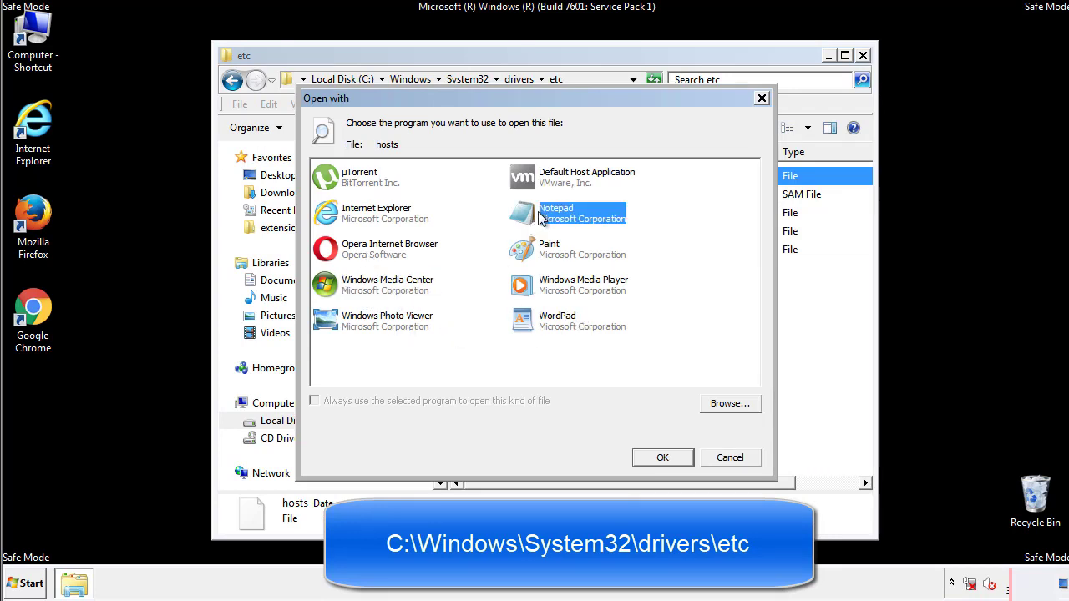
{"action": "left_click", "coordinate": [658, 456]}
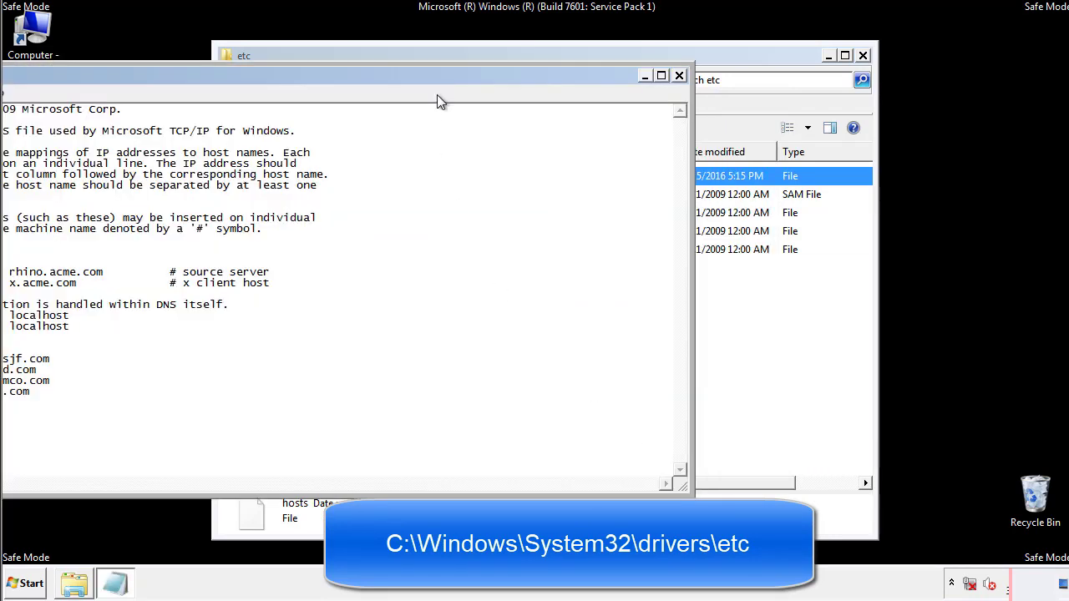
Step: Delete the four added host entry lines and save hosts when closing Notepad
{"action": "left_click_drag", "start_coordinate": [437, 75], "coordinate": [680, 91]}
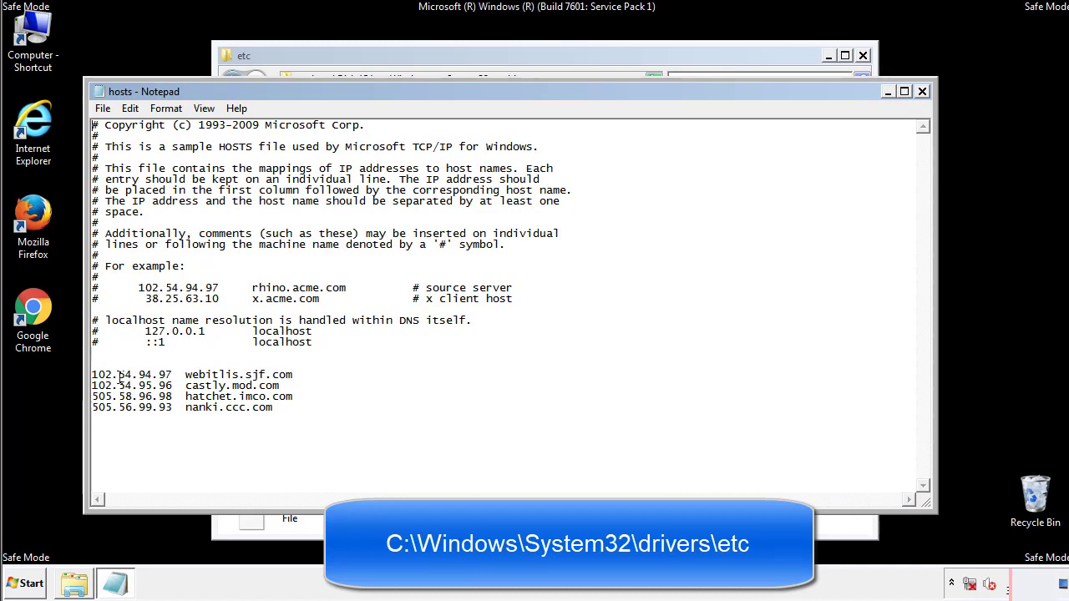
{"action": "left_click_drag", "start_coordinate": [298, 409], "coordinate": [92, 364]}
{"action": "key", "text": "Delete"}
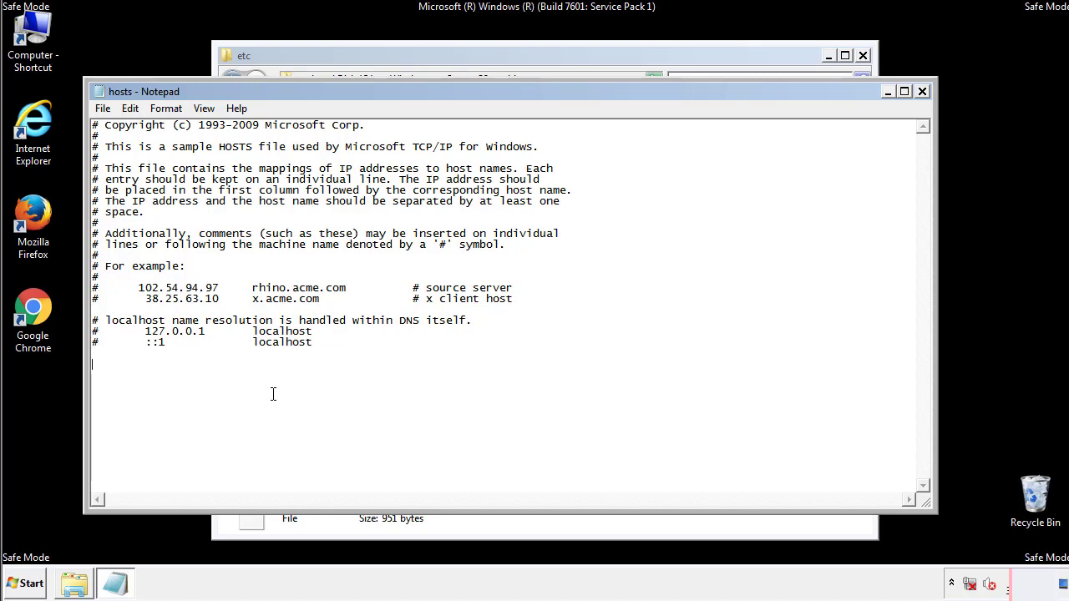
{"action": "left_click", "coordinate": [923, 92]}
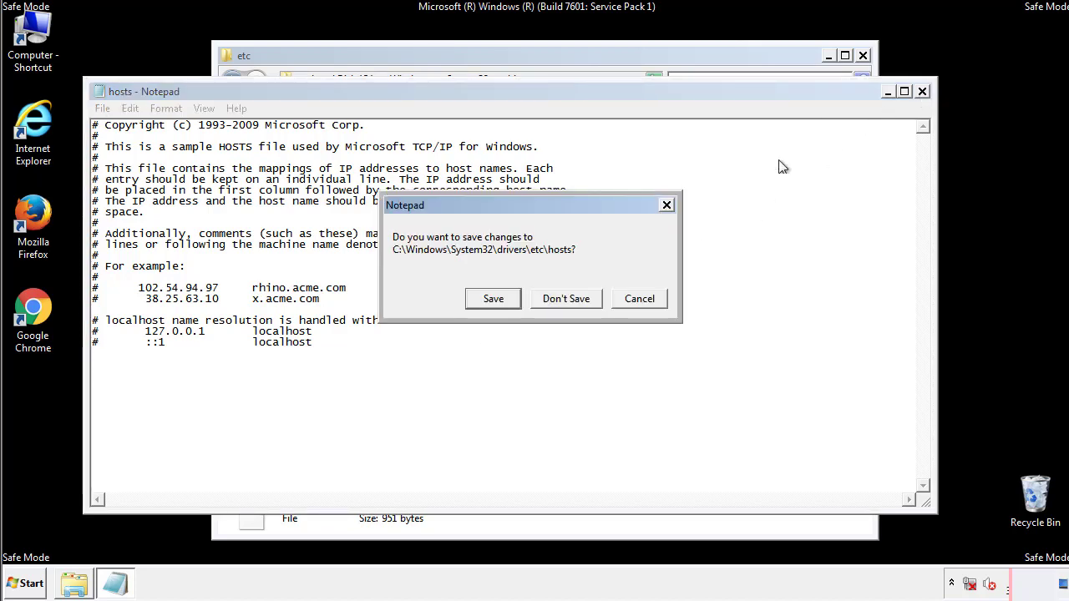
{"action": "left_click", "coordinate": [472, 307]}
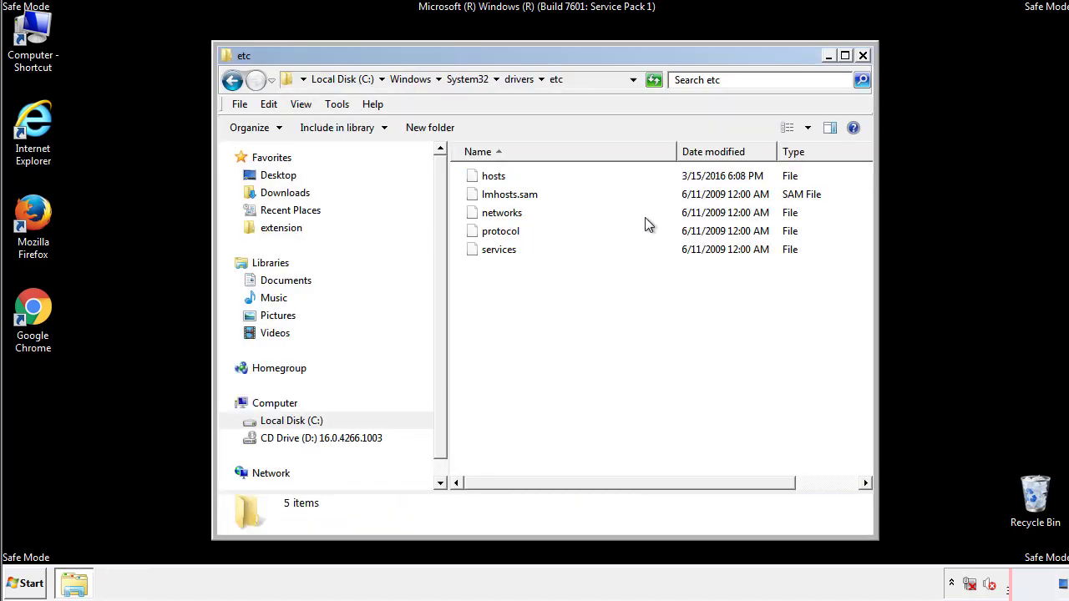
Step: Close the etc window and open the Startup folder from All Programs
{"action": "left_click", "coordinate": [863, 55]}
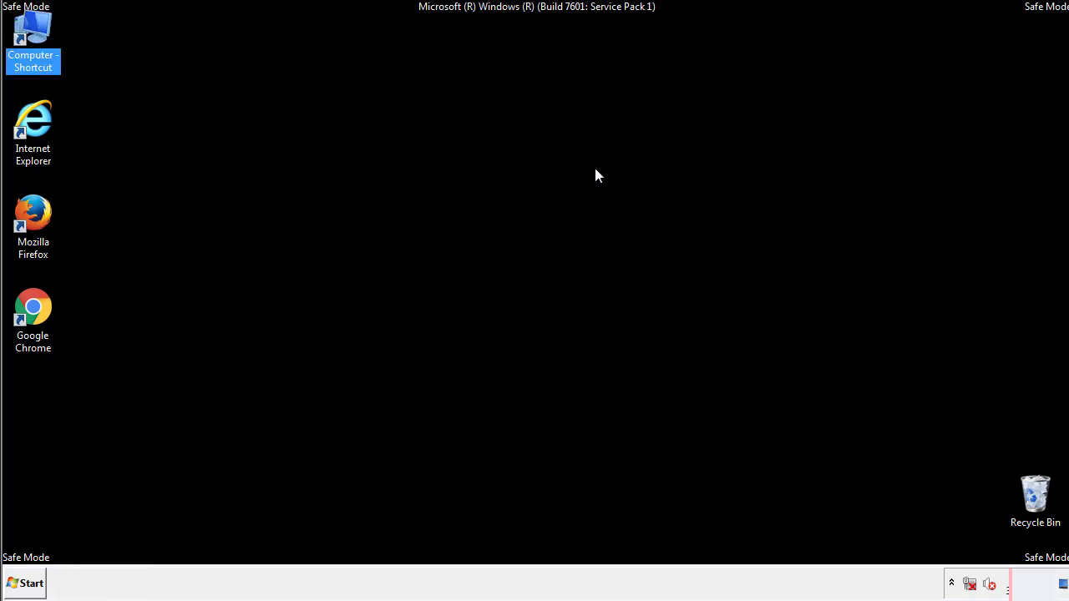
{"action": "left_click", "coordinate": [25, 583]}
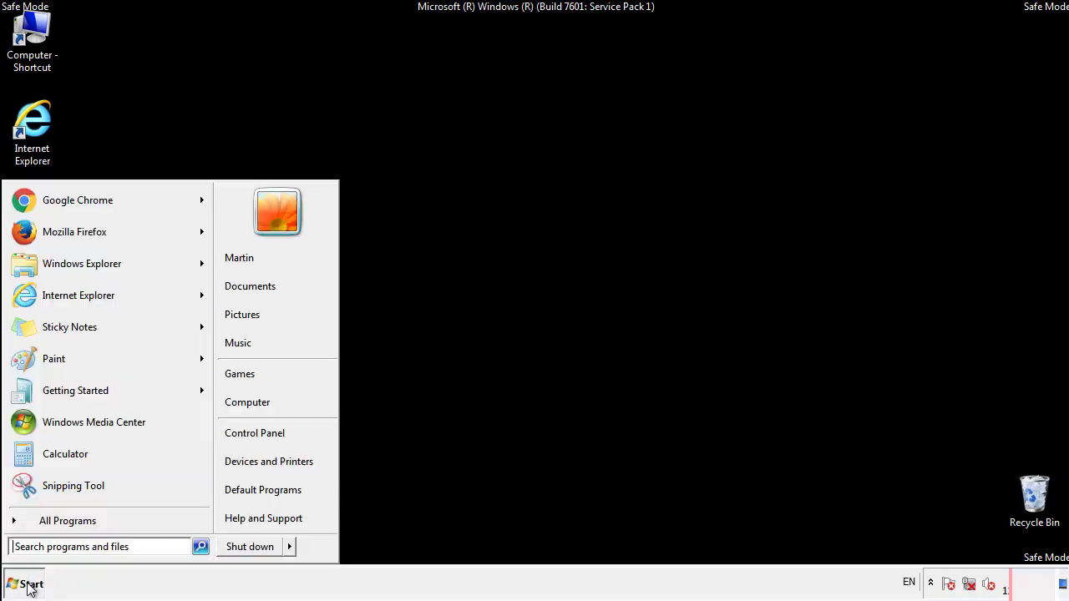
{"action": "left_click", "coordinate": [47, 523]}
{"action": "right_click", "coordinate": [40, 462]}
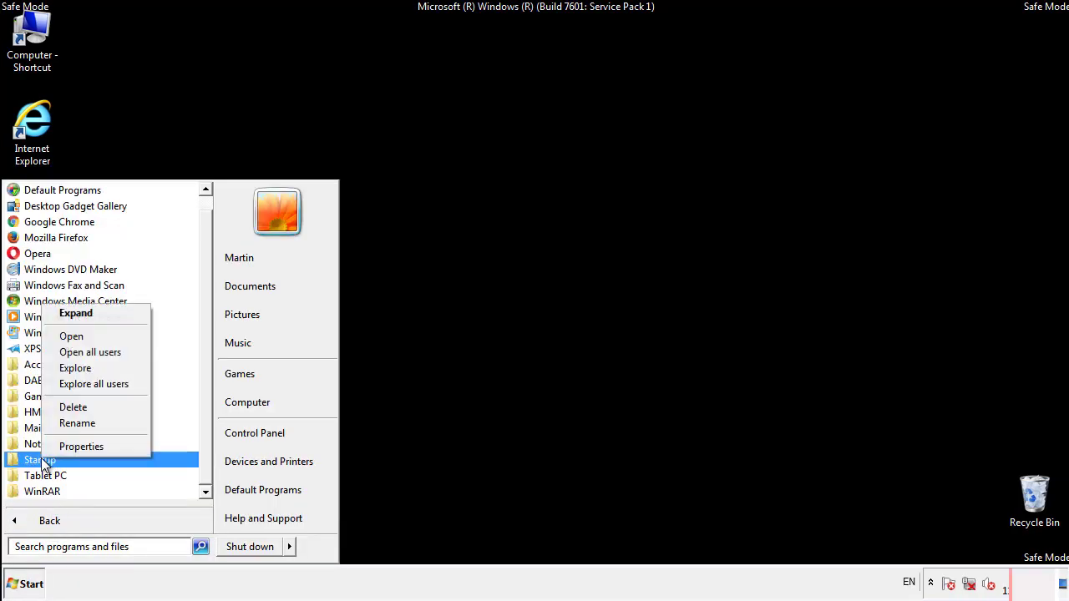
{"action": "left_click", "coordinate": [82, 335]}
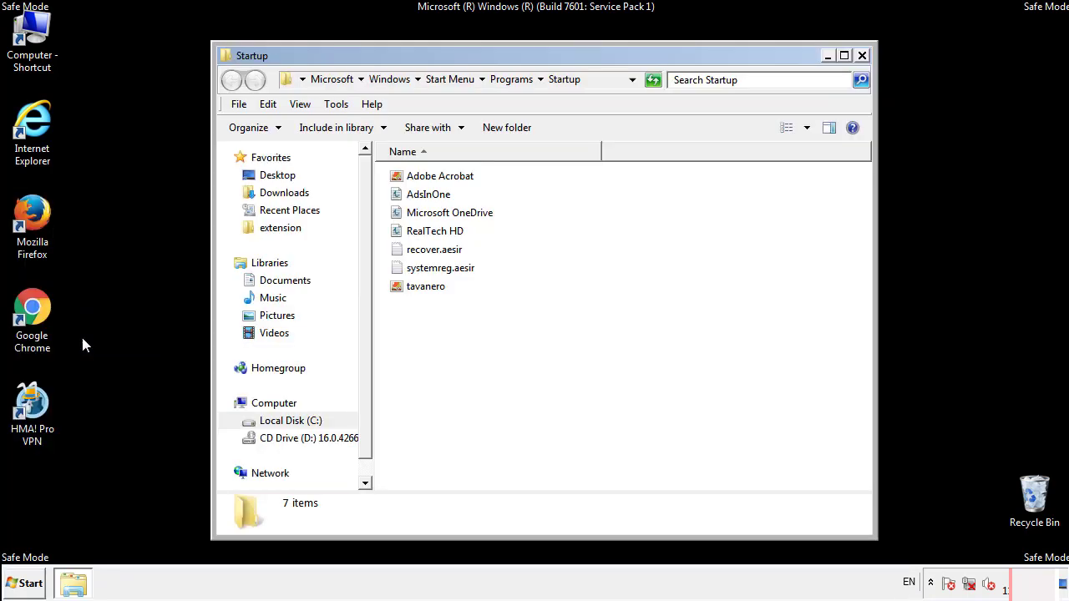
Step: Delete AdsInOne, recover.aesir, systemreg.aesir and tavanero from the Startup folder
{"action": "left_click", "coordinate": [436, 199]}
{"action": "left_click", "coordinate": [447, 250], "text": "ctrl"}
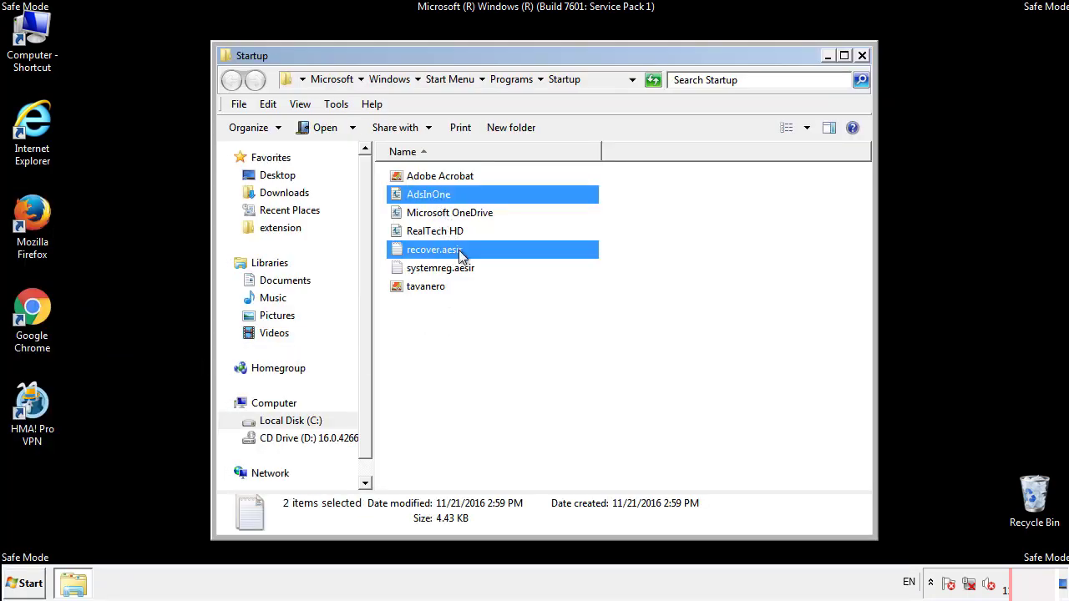
{"action": "left_click", "coordinate": [440, 268], "text": "ctrl"}
{"action": "left_click", "coordinate": [428, 288], "text": "ctrl"}
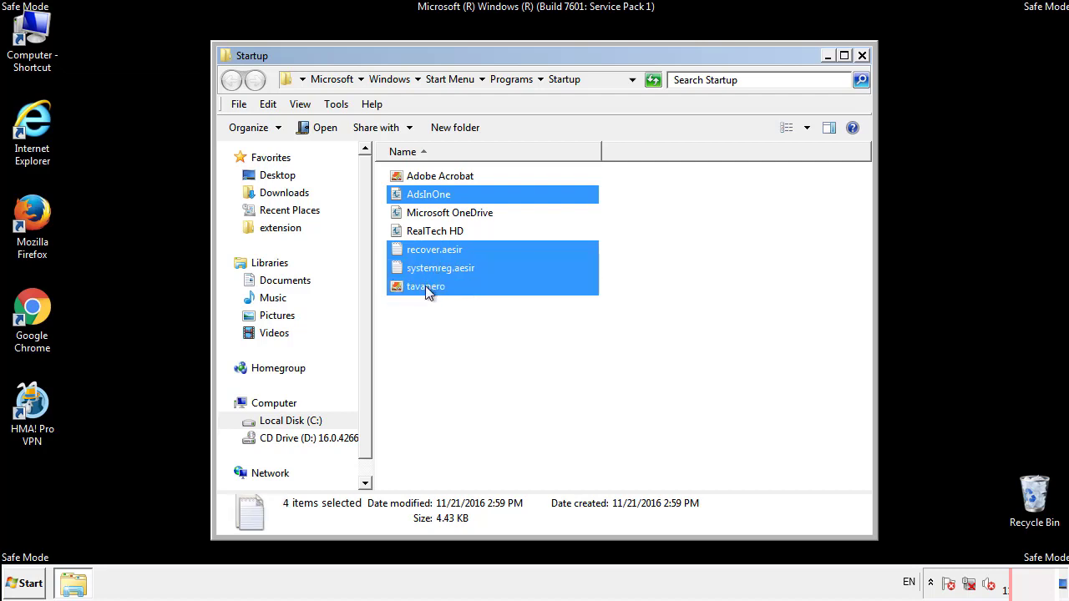
{"action": "right_click", "coordinate": [422, 288]}
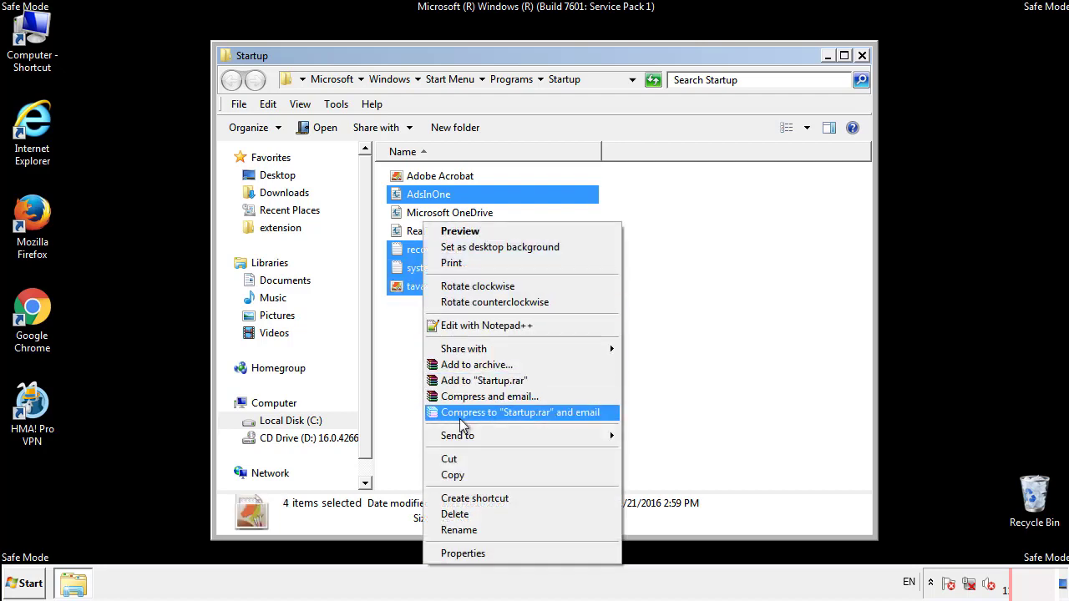
{"action": "left_click", "coordinate": [449, 514]}
{"action": "left_click", "coordinate": [600, 304]}
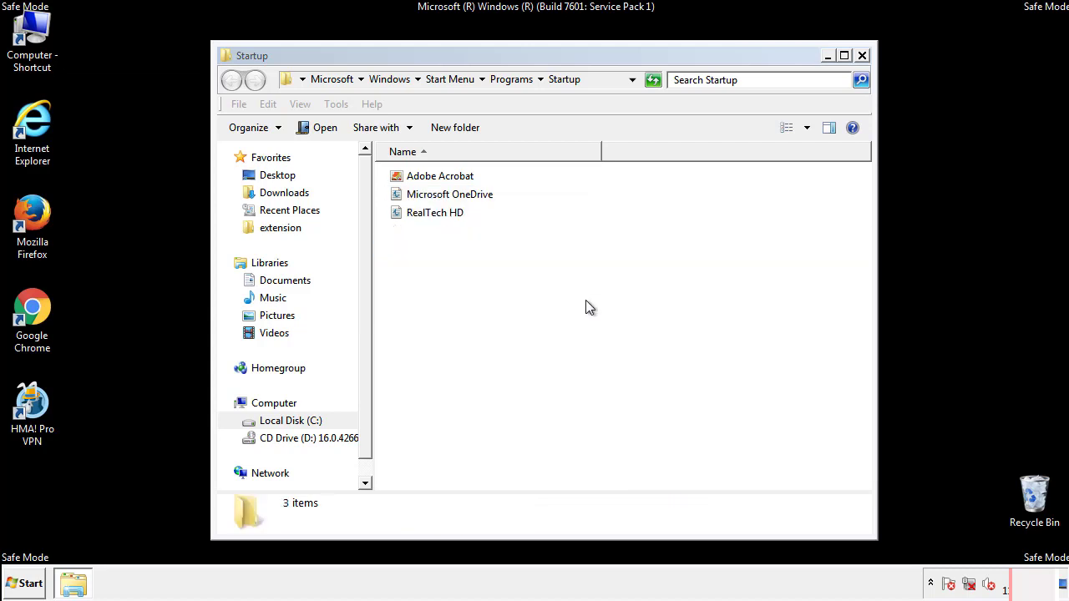
{"action": "left_click", "coordinate": [862, 56]}
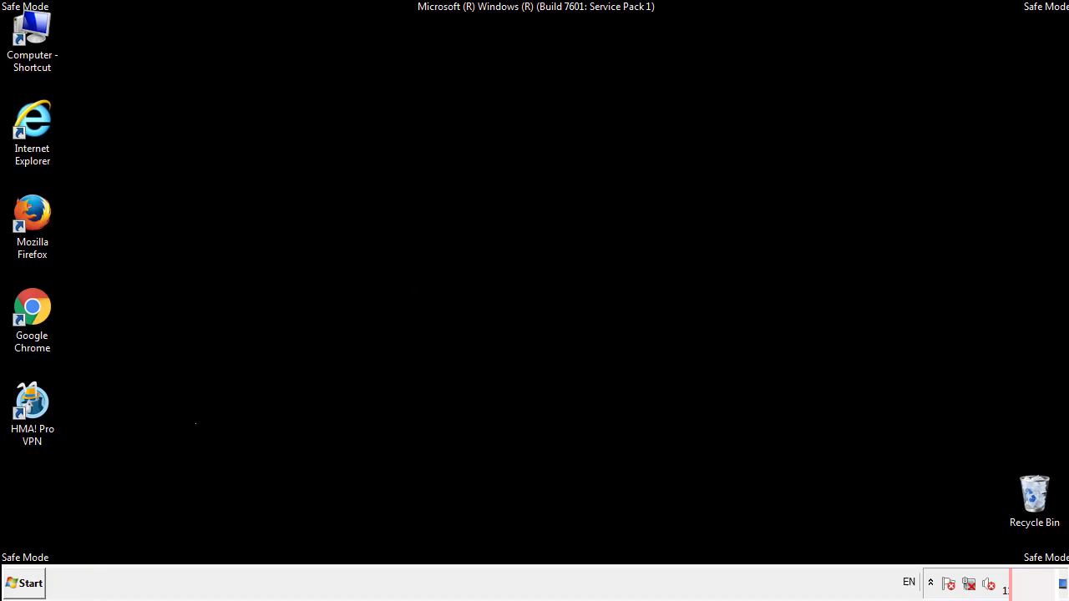
Step: Launch Registry Editor by searching regedit in the Start menu
{"action": "left_click", "coordinate": [25, 586]}
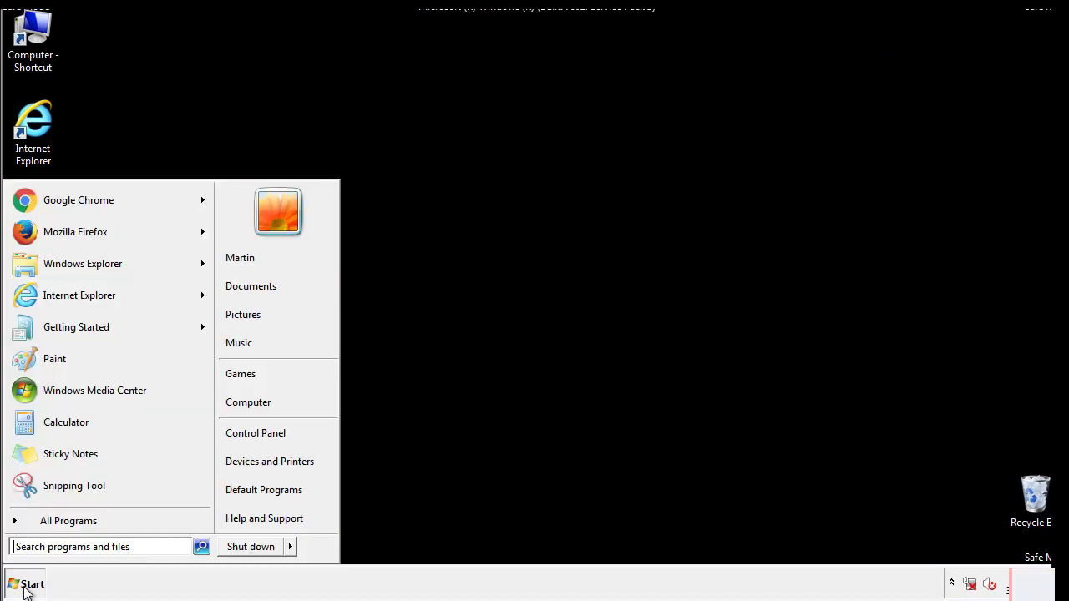
{"action": "type", "text": "regedit"}
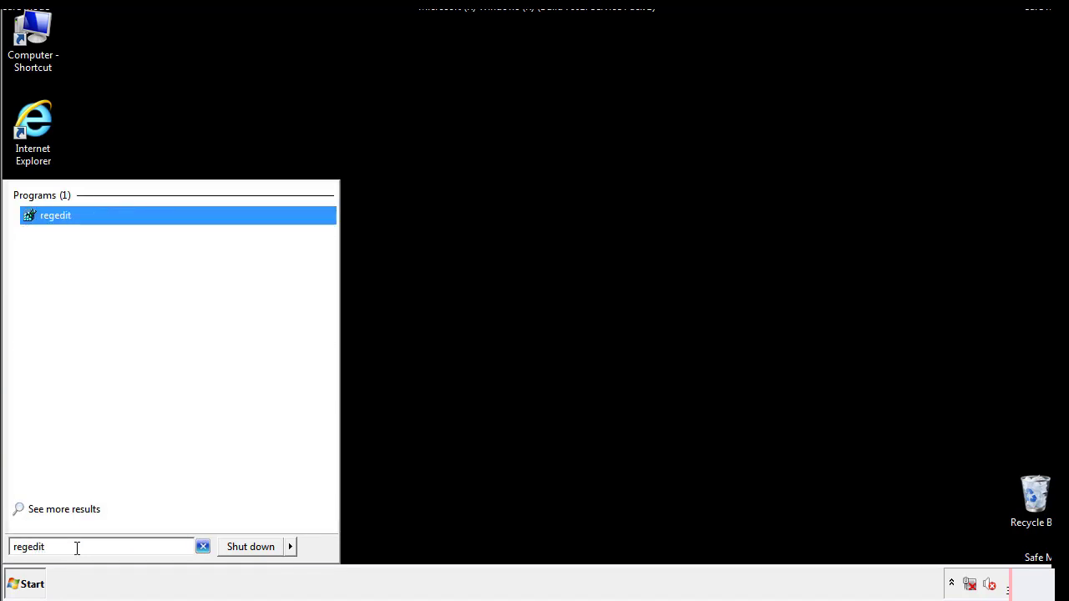
{"action": "key", "text": "Return"}
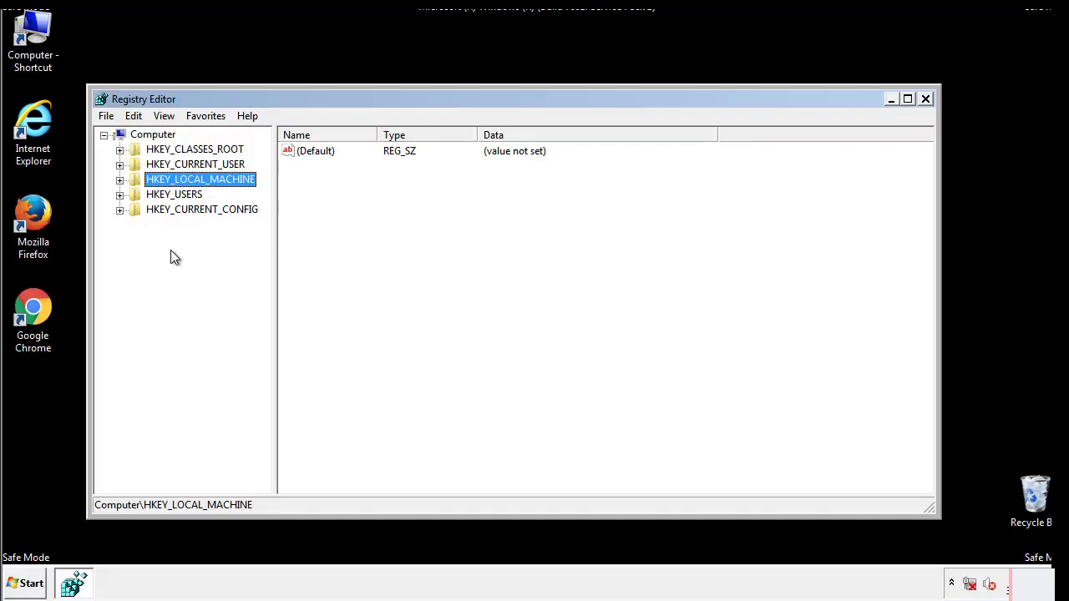
Step: Navigate to HKEY_LOCAL_MACHINE\SOFTWARE\Microsoft\Windows\CurrentVersion\Run
{"action": "left_click", "coordinate": [119, 179]}
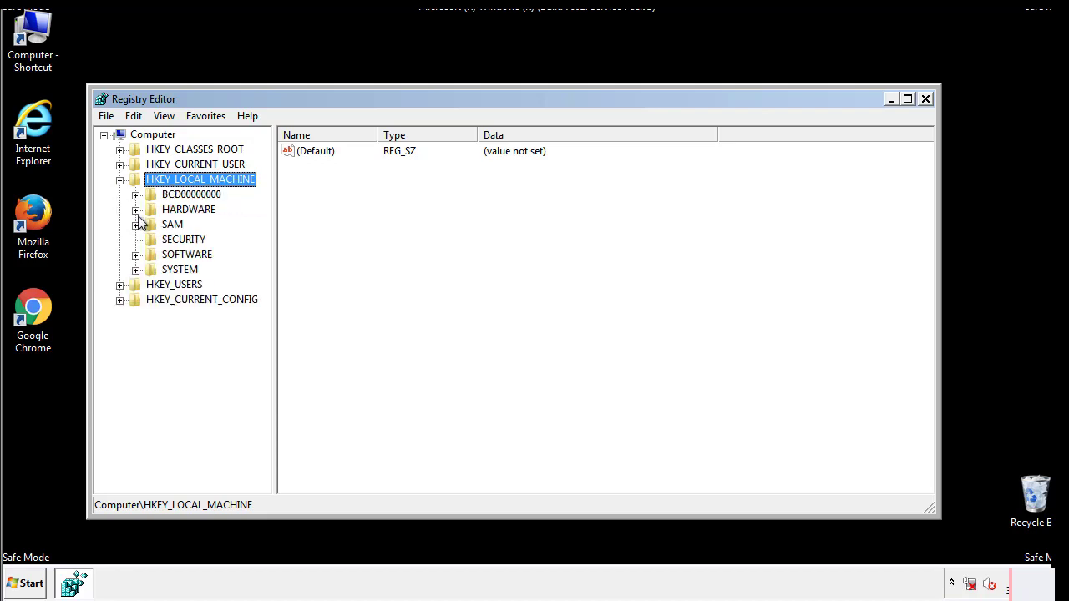
{"action": "left_click", "coordinate": [136, 254]}
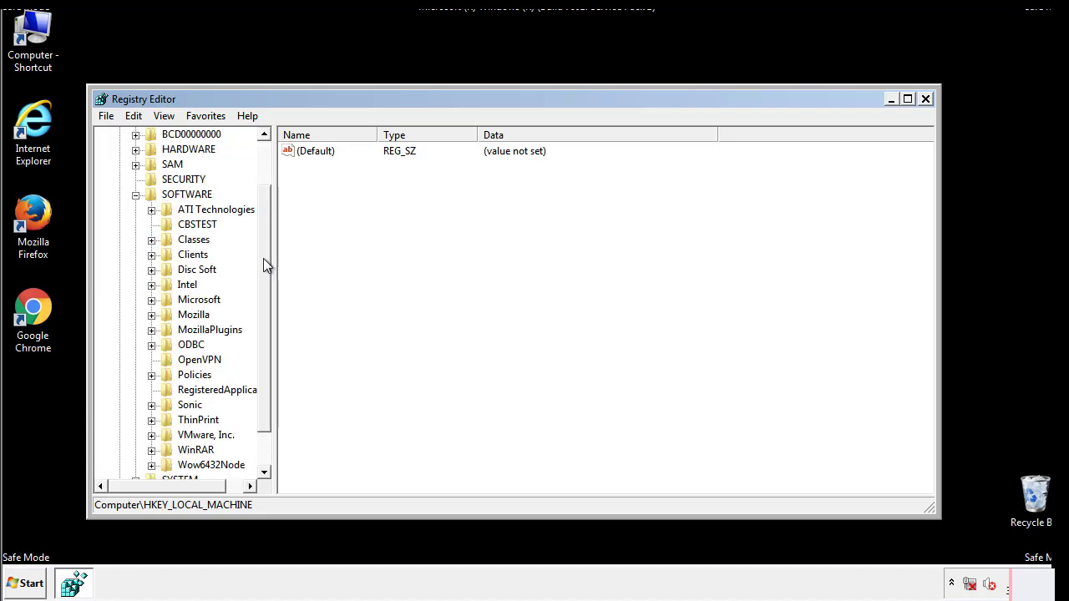
{"action": "left_click_drag", "start_coordinate": [263, 246], "coordinate": [265, 276]}
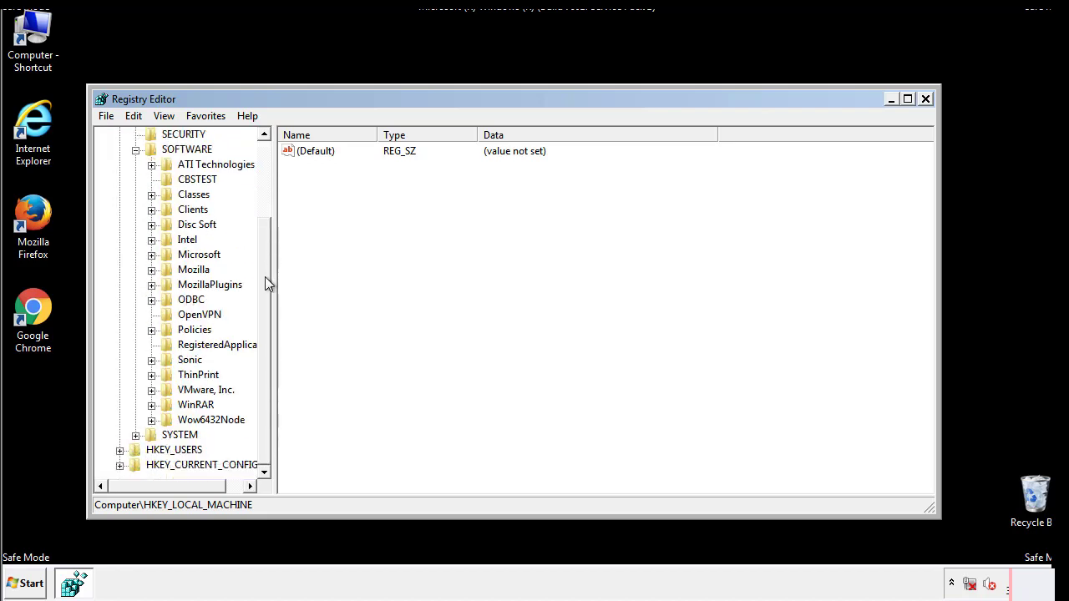
{"action": "left_click", "coordinate": [151, 255]}
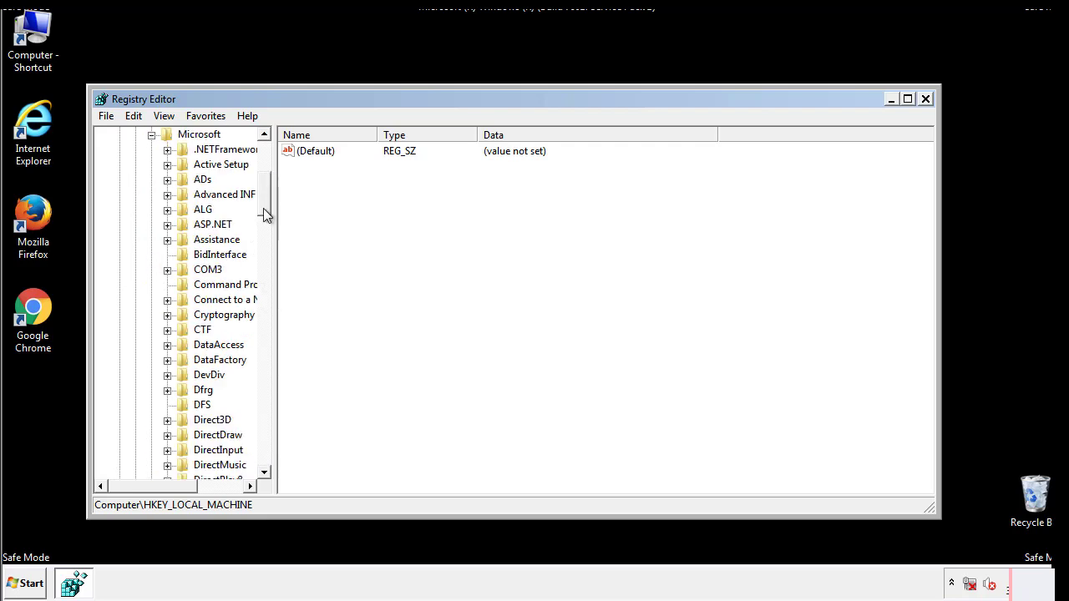
{"action": "left_click_drag", "start_coordinate": [263, 209], "coordinate": [265, 423]}
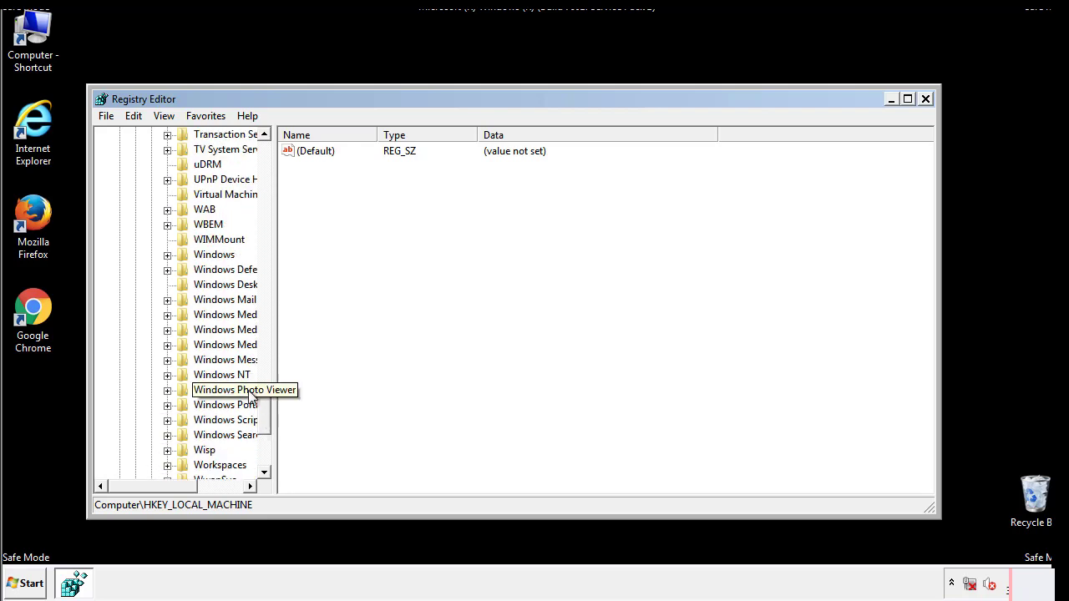
{"action": "left_click", "coordinate": [168, 256]}
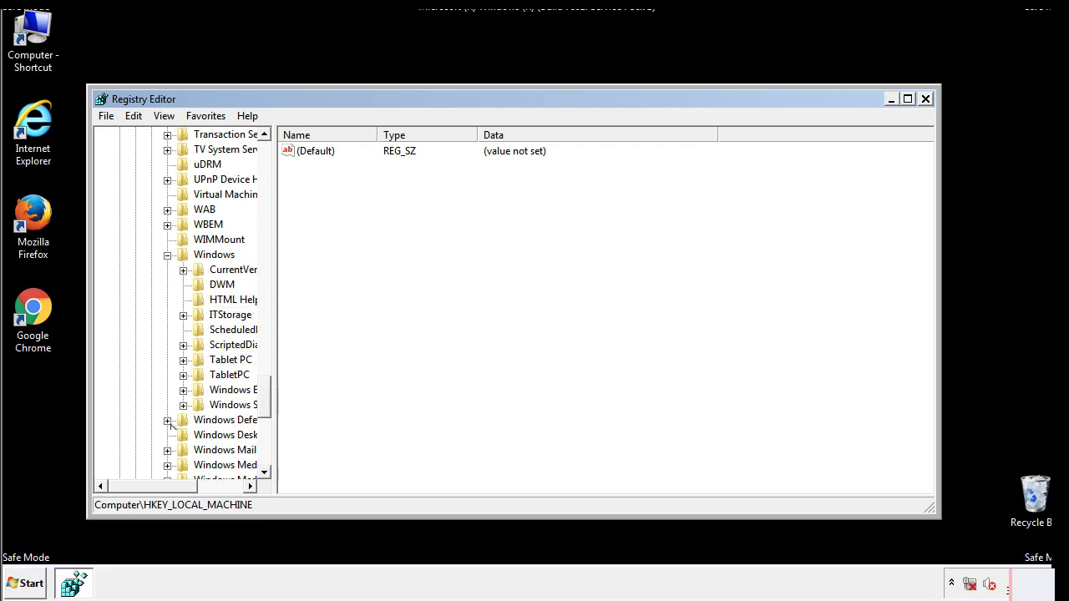
{"action": "left_click_drag", "start_coordinate": [147, 488], "coordinate": [171, 490]}
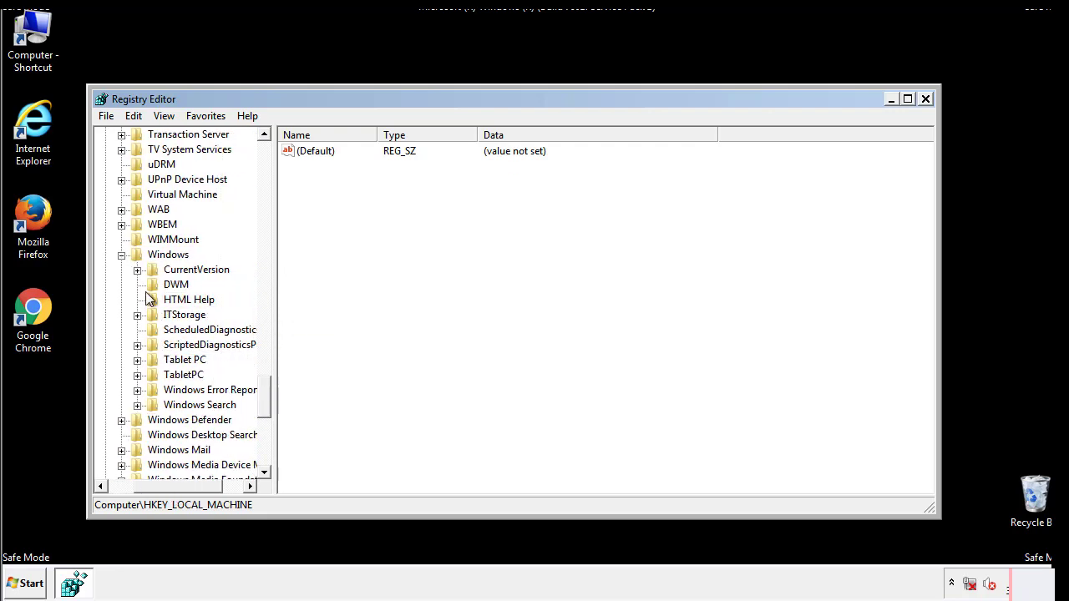
{"action": "left_click", "coordinate": [138, 270]}
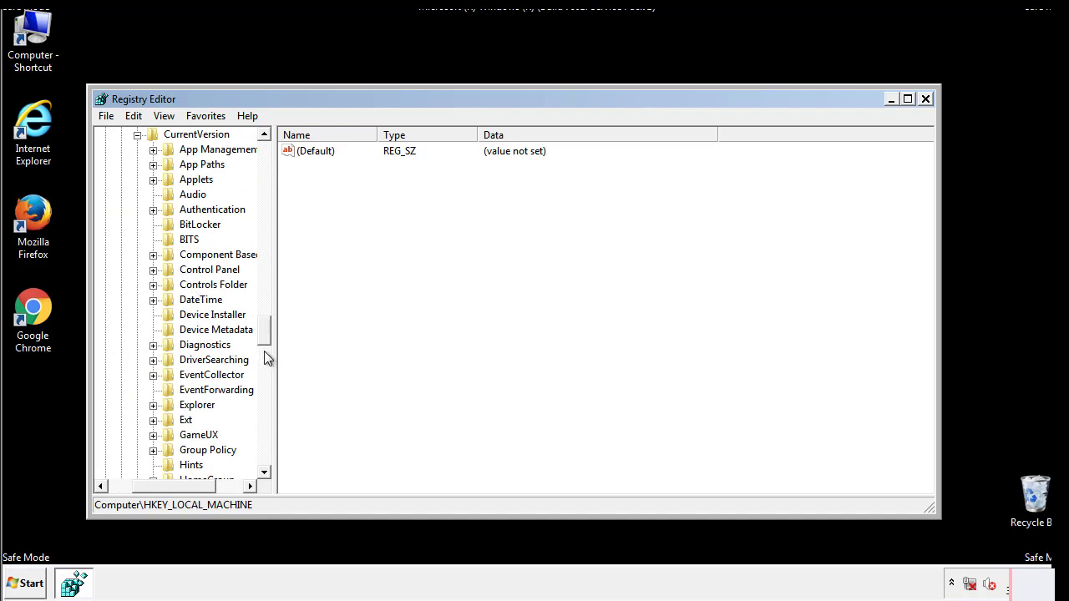
{"action": "left_click_drag", "start_coordinate": [268, 330], "coordinate": [267, 385]}
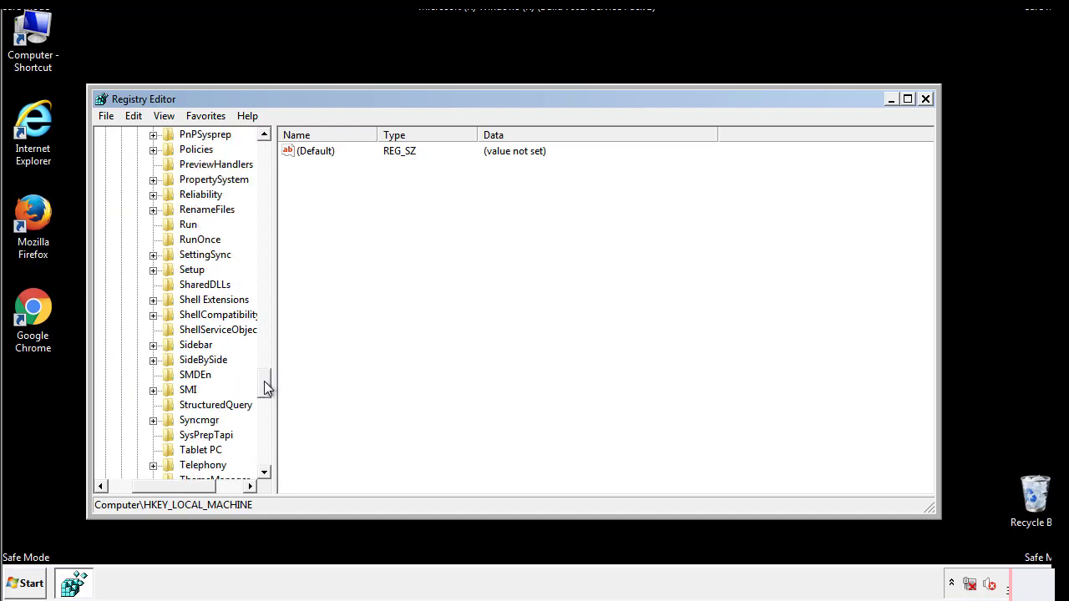
{"action": "left_click", "coordinate": [175, 230]}
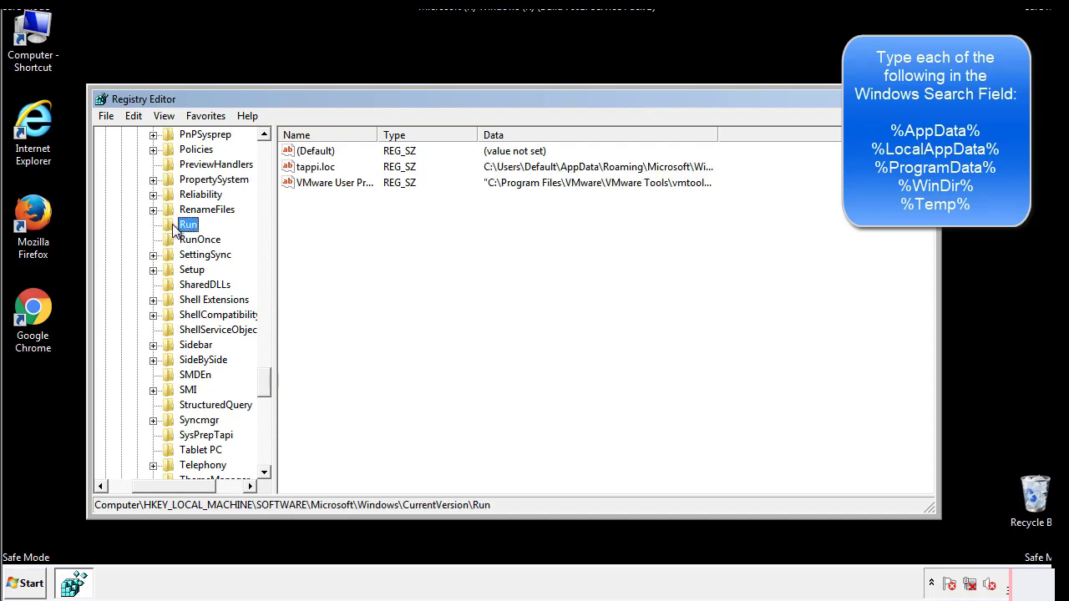
Step: Delete the tappi.loc startup value from the Run key
{"action": "right_click", "coordinate": [316, 167]}
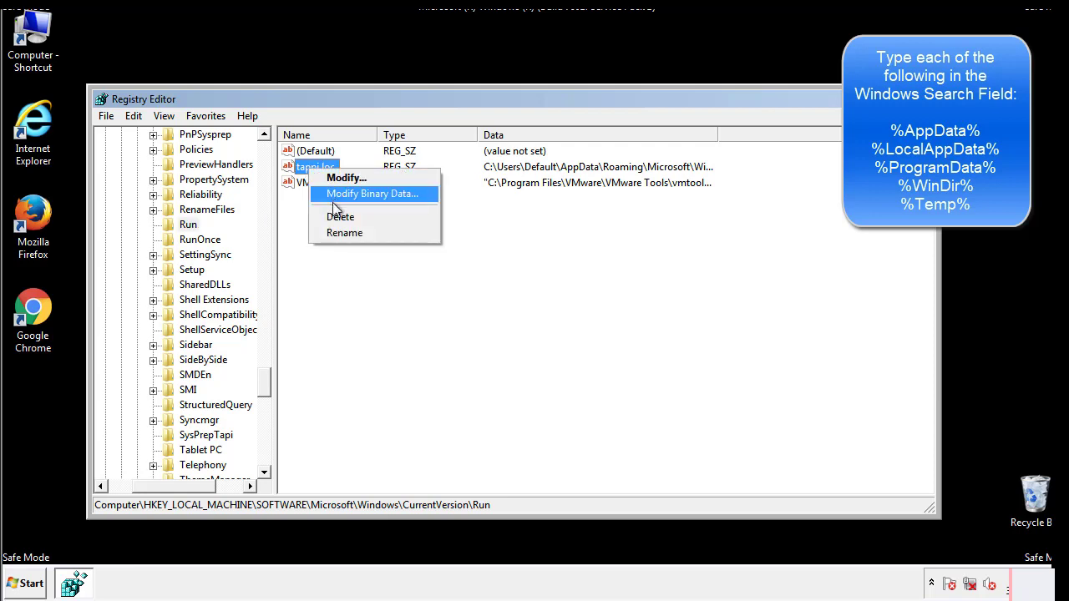
{"action": "left_click", "coordinate": [336, 217]}
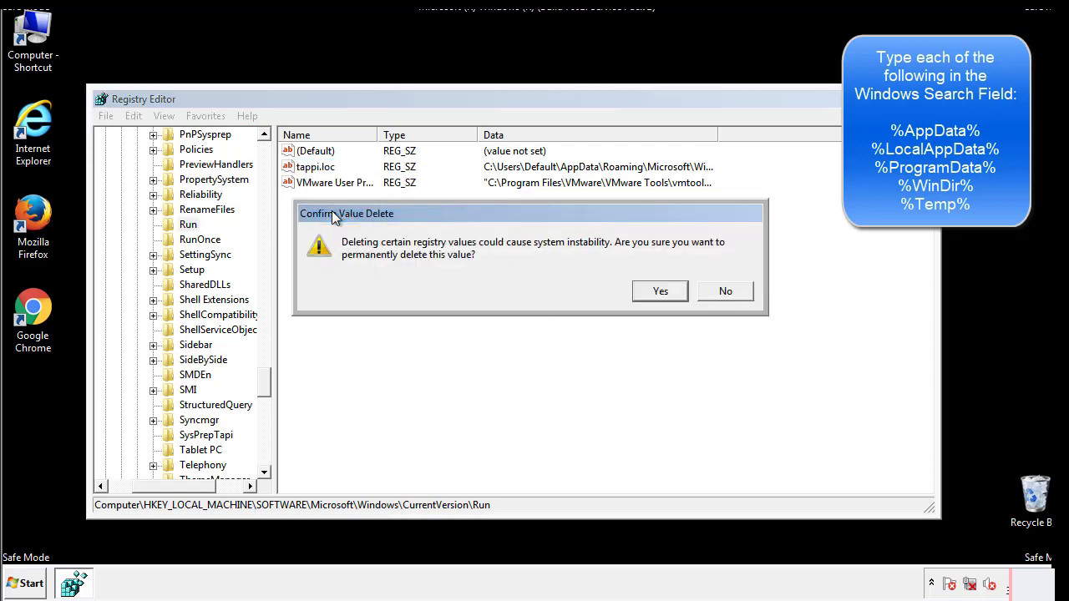
{"action": "left_click", "coordinate": [659, 291]}
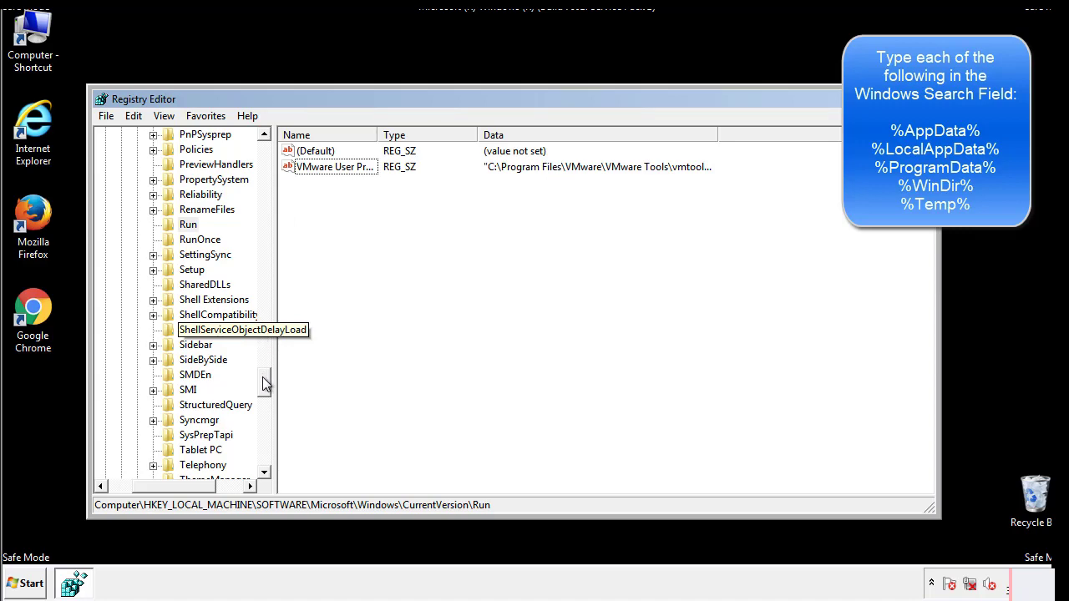
{"action": "left_click_drag", "start_coordinate": [264, 384], "coordinate": [260, 456]}
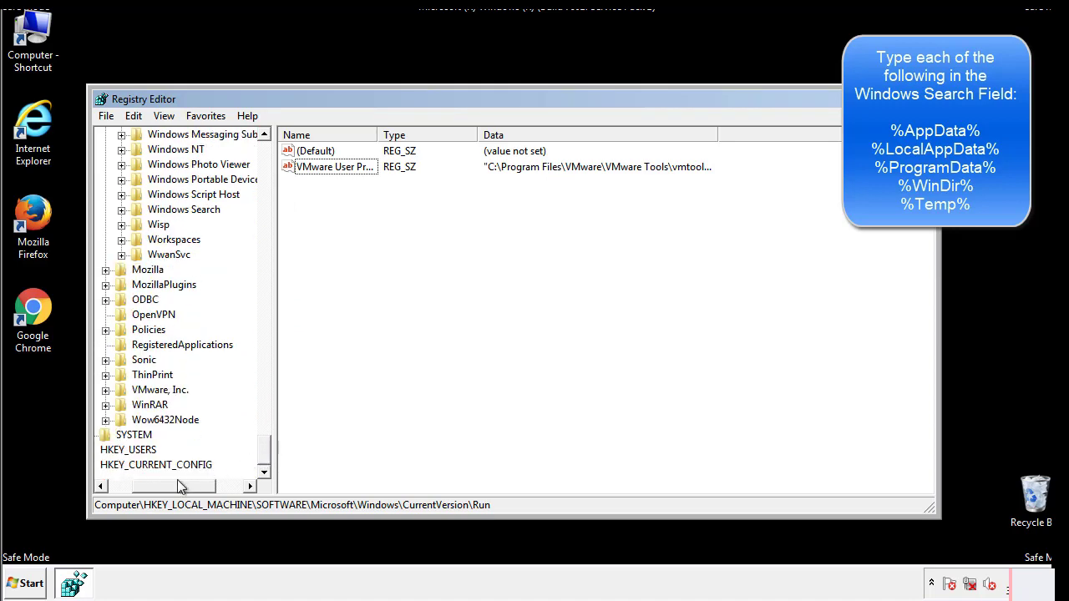
{"action": "left_click_drag", "start_coordinate": [177, 481], "coordinate": [144, 489]}
{"action": "left_click_drag", "start_coordinate": [263, 451], "coordinate": [272, 159]}
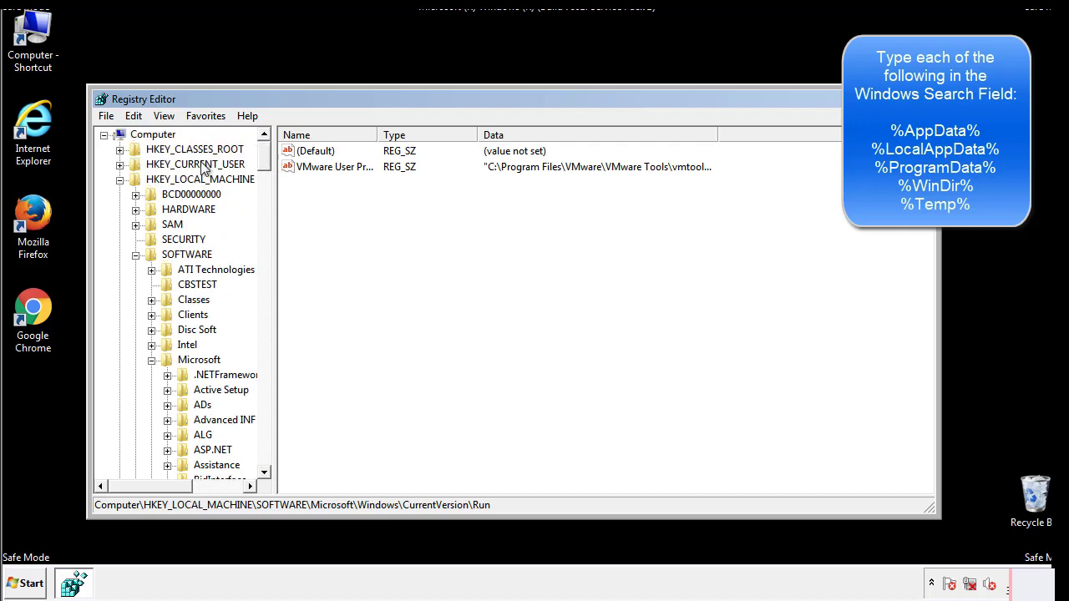
Step: Navigate to HKEY_CURRENT_USER\Software\Microsoft\Windows\CurrentVersion\Run
{"action": "left_click", "coordinate": [119, 180]}
{"action": "left_click", "coordinate": [119, 165]}
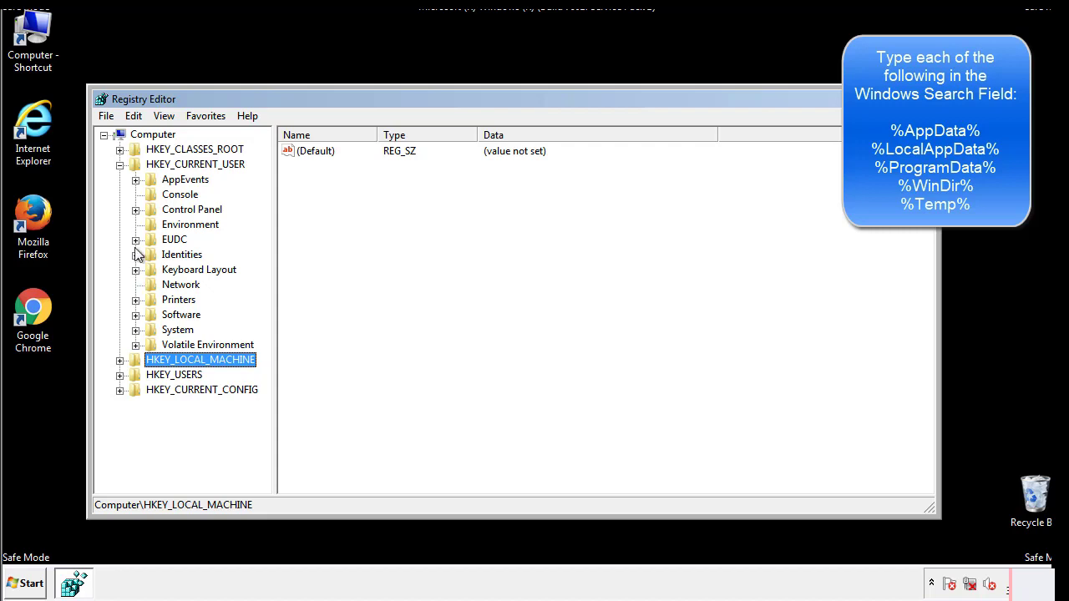
{"action": "left_click", "coordinate": [136, 314]}
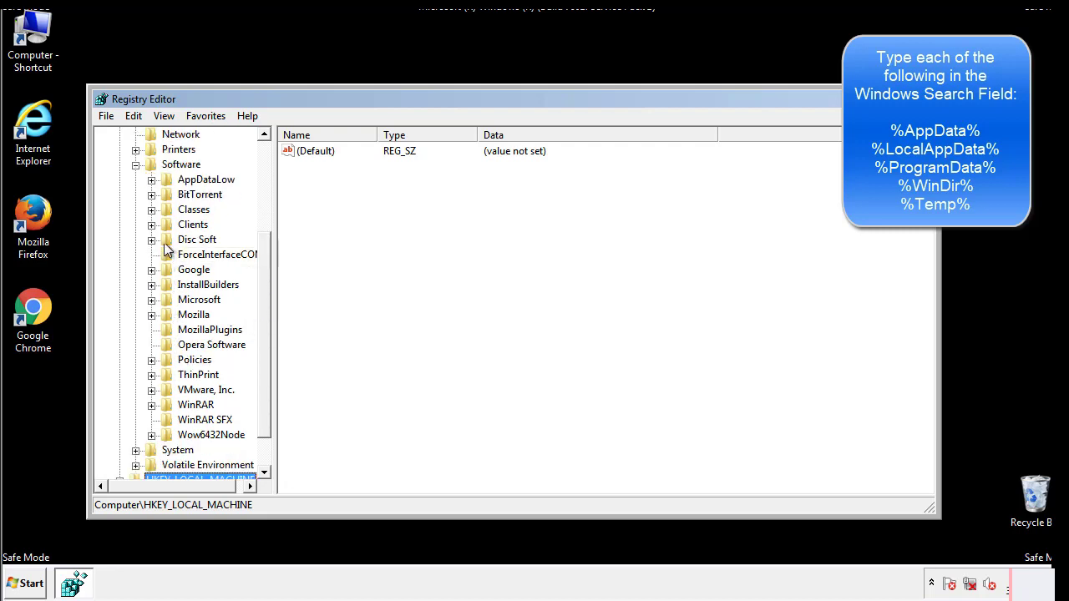
{"action": "left_click", "coordinate": [152, 301]}
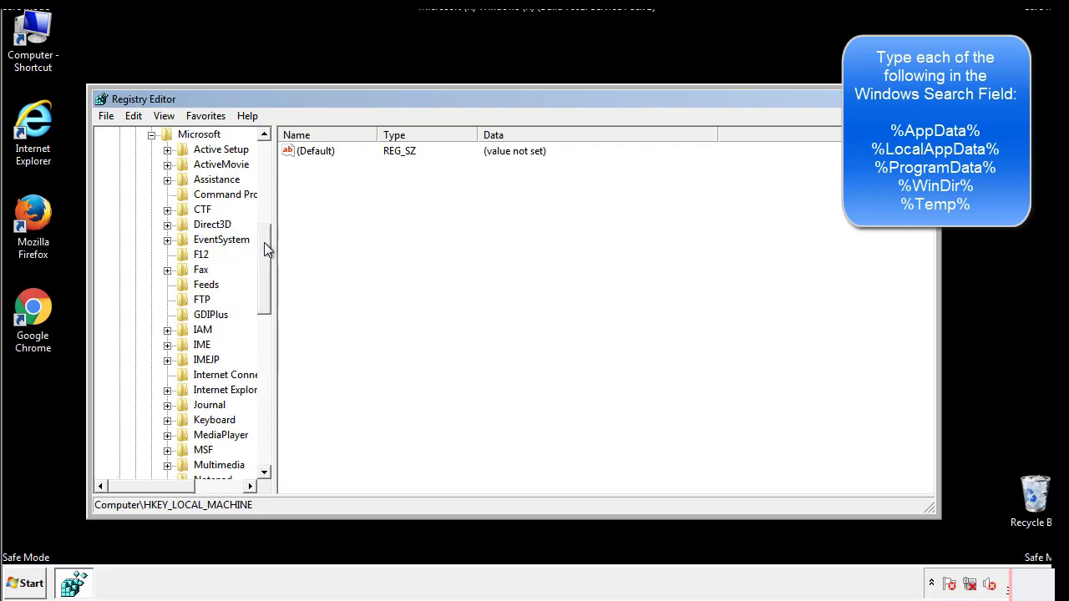
{"action": "left_click_drag", "start_coordinate": [264, 242], "coordinate": [263, 347]}
{"action": "left_click", "coordinate": [168, 285]}
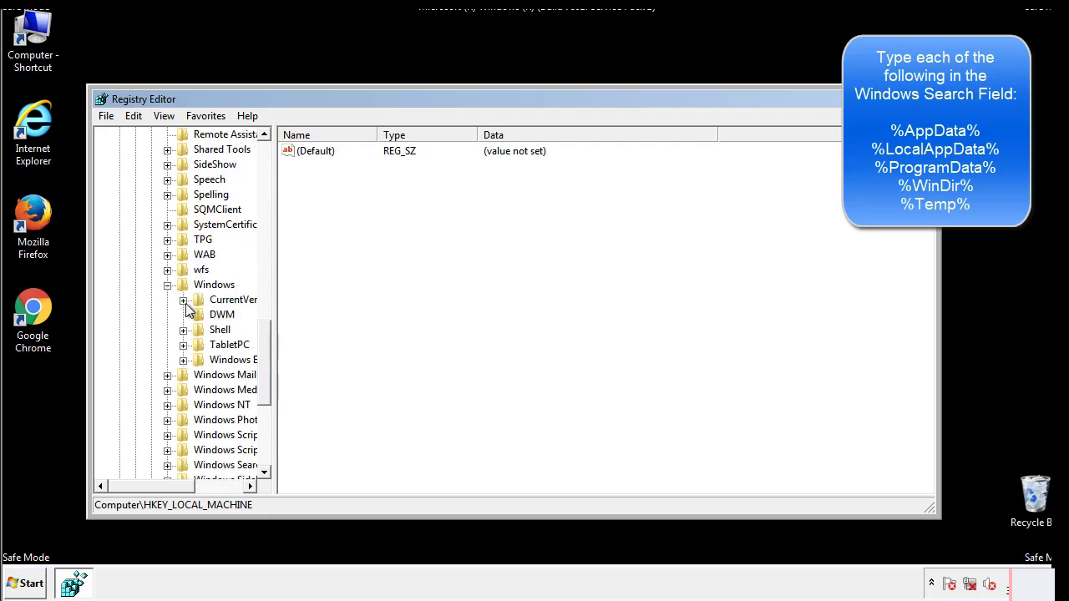
{"action": "left_click", "coordinate": [184, 300]}
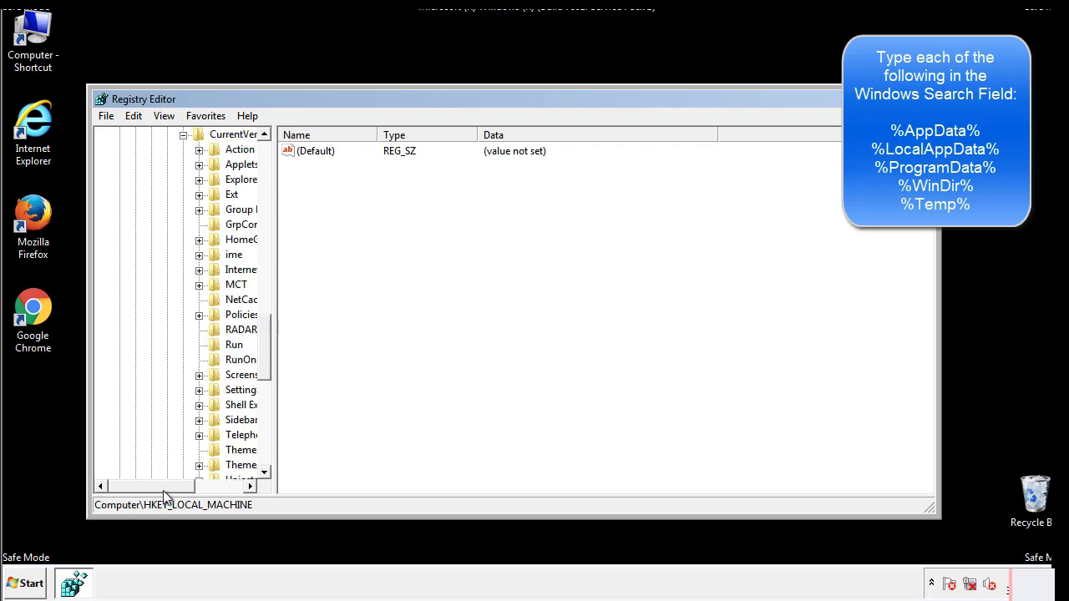
{"action": "left_click_drag", "start_coordinate": [163, 490], "coordinate": [188, 488]}
{"action": "left_click", "coordinate": [184, 345]}
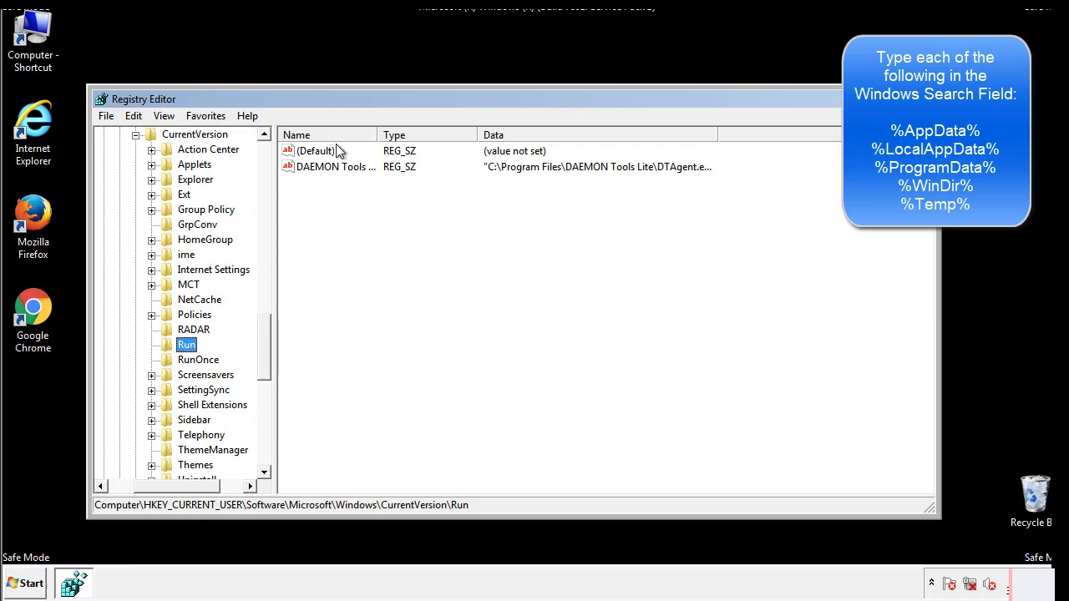
Step: Review the Run key's values, finding only DAEMON Tools, then collapse the Windows key
{"action": "left_click", "coordinate": [409, 197]}
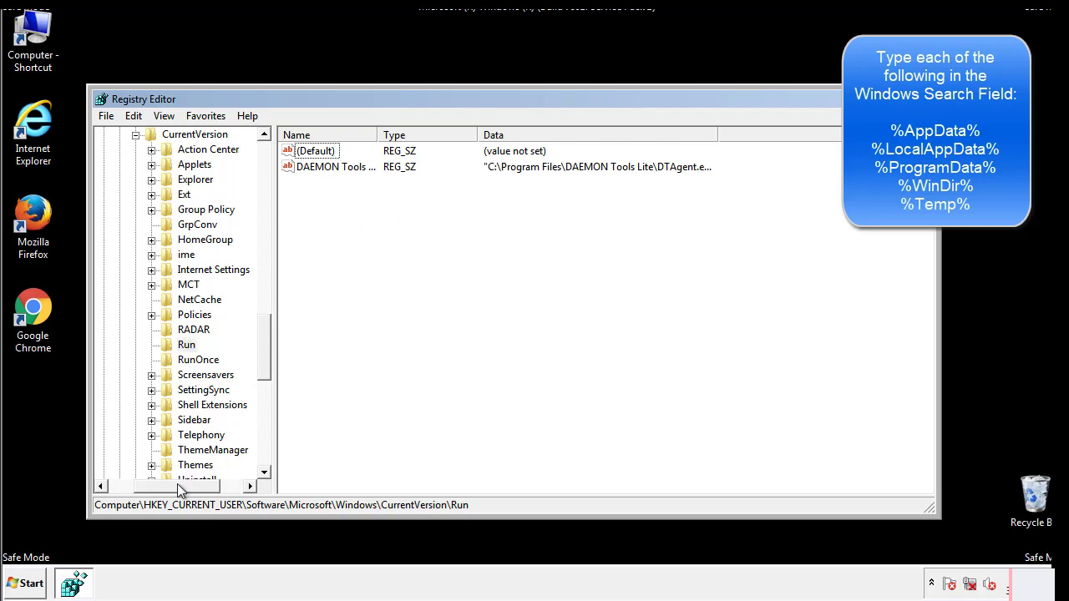
{"action": "left_click_drag", "start_coordinate": [177, 483], "coordinate": [155, 485]}
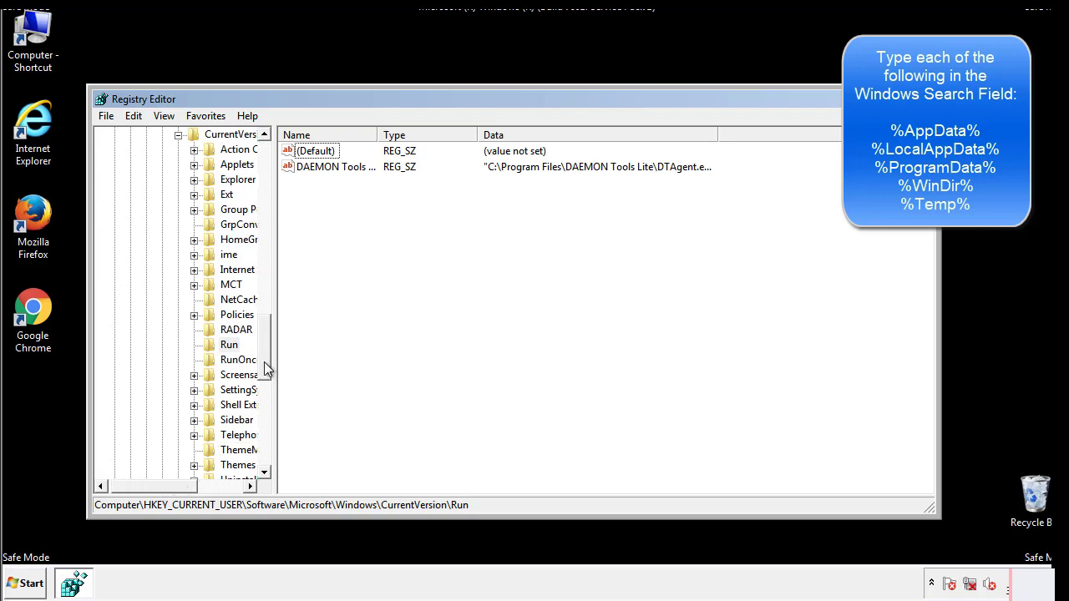
{"action": "left_click_drag", "start_coordinate": [267, 368], "coordinate": [267, 319]}
{"action": "left_click", "coordinate": [163, 391]}
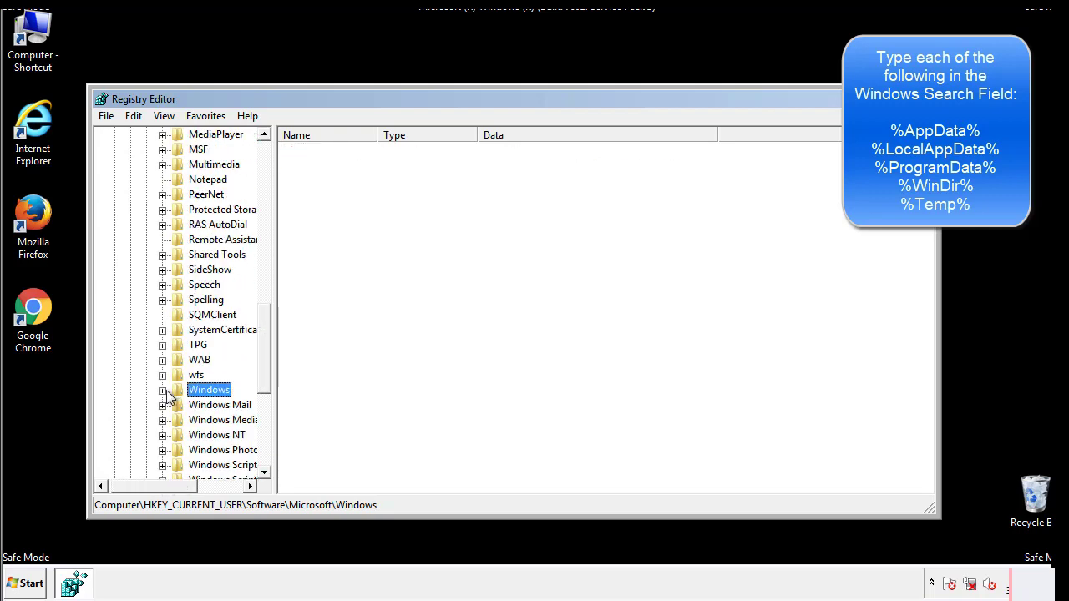
{"action": "left_click_drag", "start_coordinate": [268, 372], "coordinate": [269, 187]}
Step: Search the registry for %temp% using Edit > Find
{"action": "left_click", "coordinate": [143, 117]}
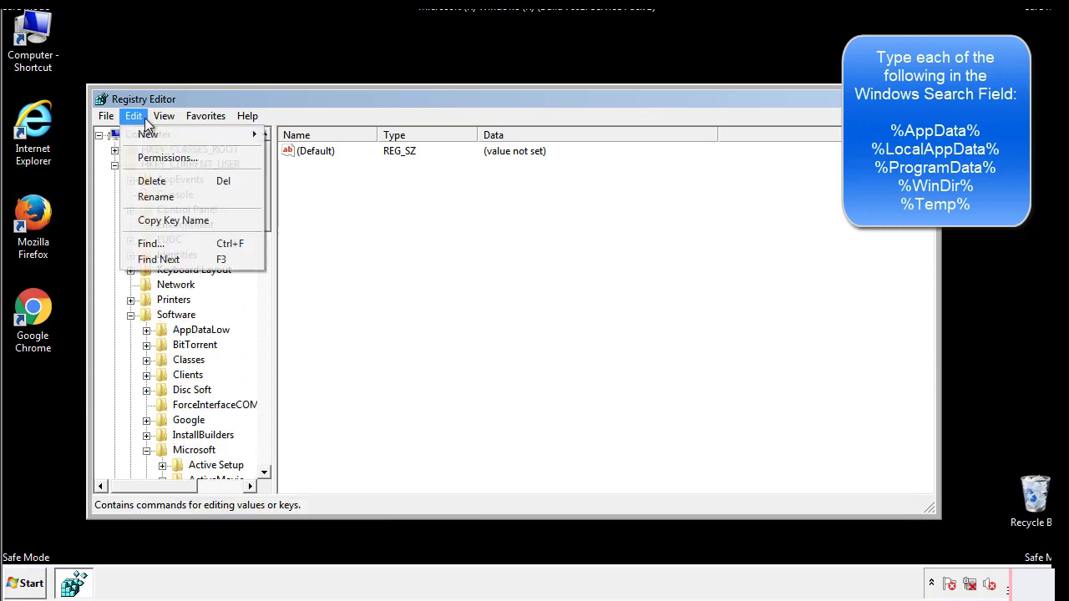
{"action": "left_click", "coordinate": [149, 243]}
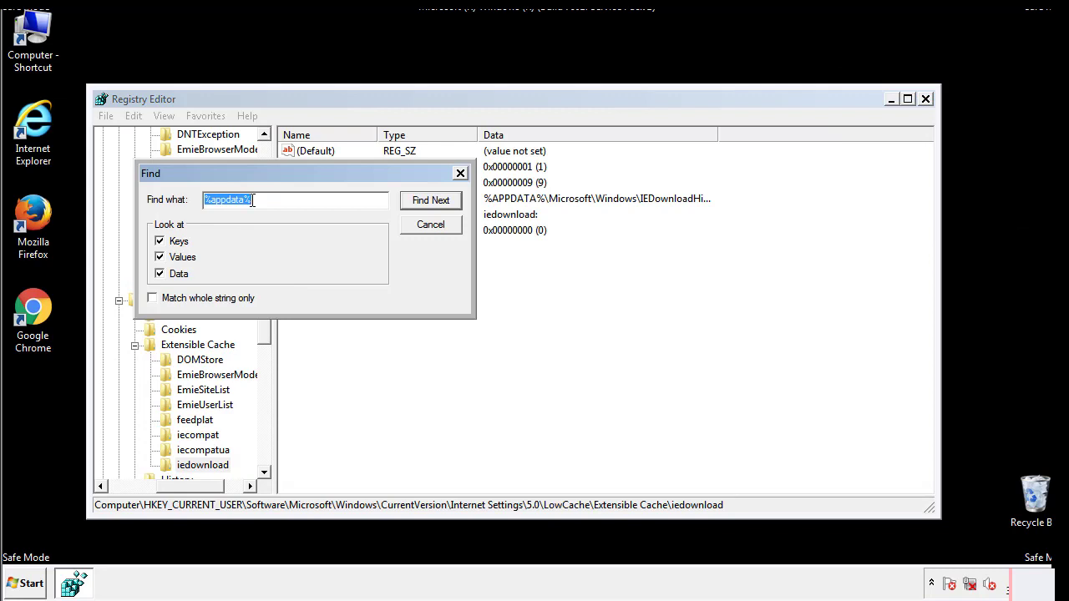
{"action": "type", "text": "%temp%"}
{"action": "key", "text": "Return"}
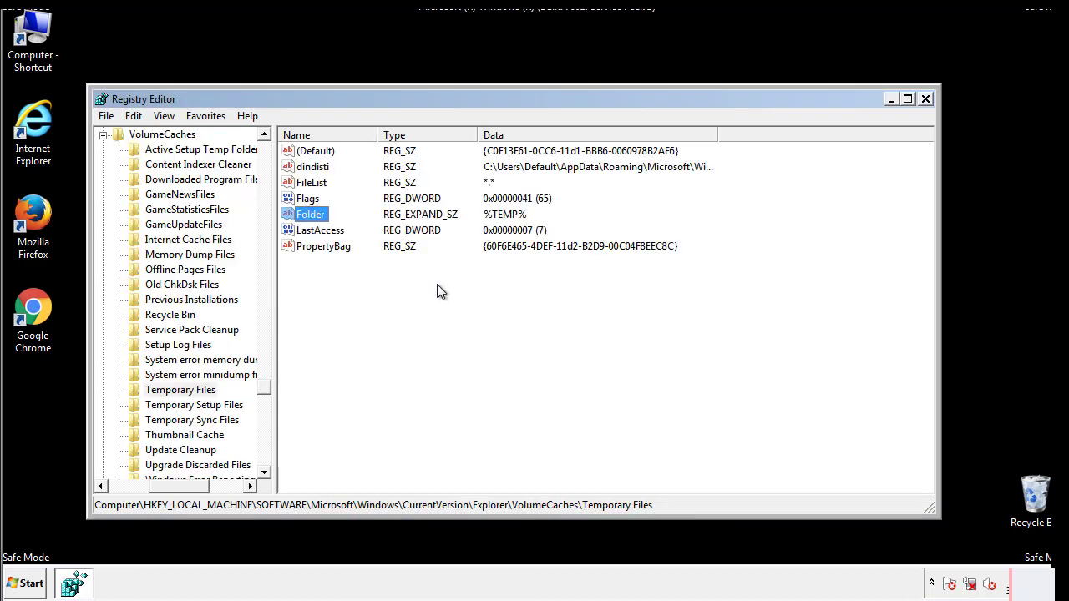
Step: Delete all seven values, dindisti through PropertyBag, from Temporary Files, then close Registry Editor
{"action": "left_click_drag", "start_coordinate": [343, 267], "coordinate": [304, 157]}
{"action": "right_click", "coordinate": [304, 159]}
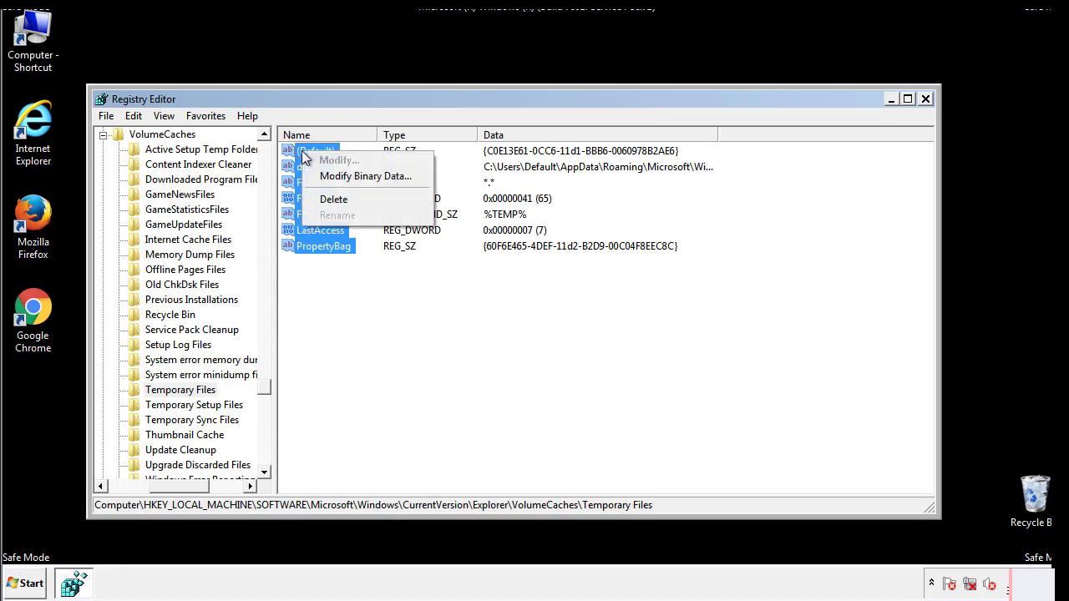
{"action": "left_click", "coordinate": [324, 198]}
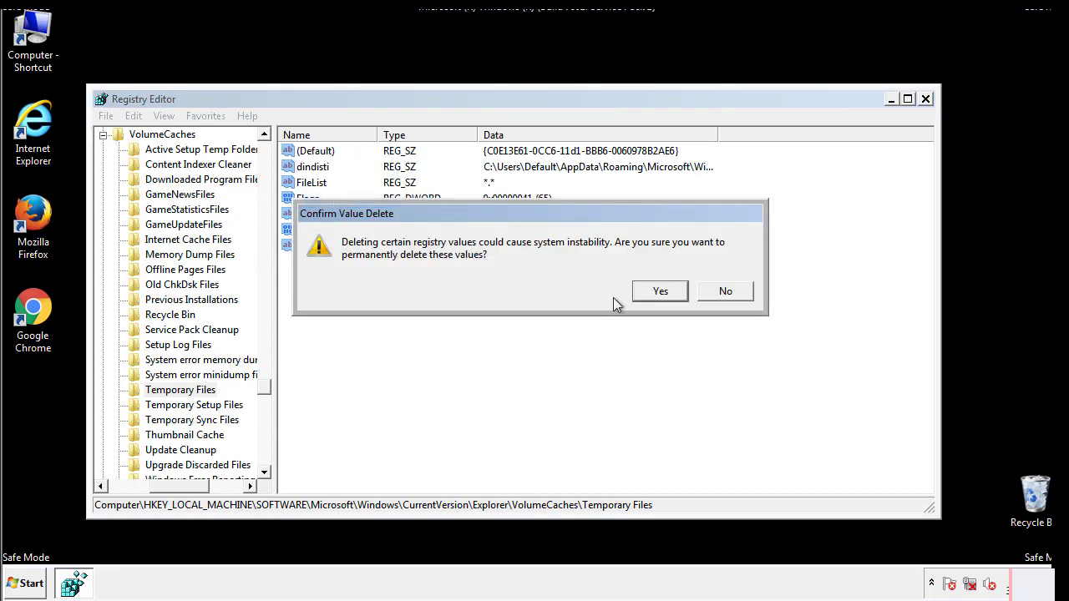
{"action": "left_click", "coordinate": [661, 292]}
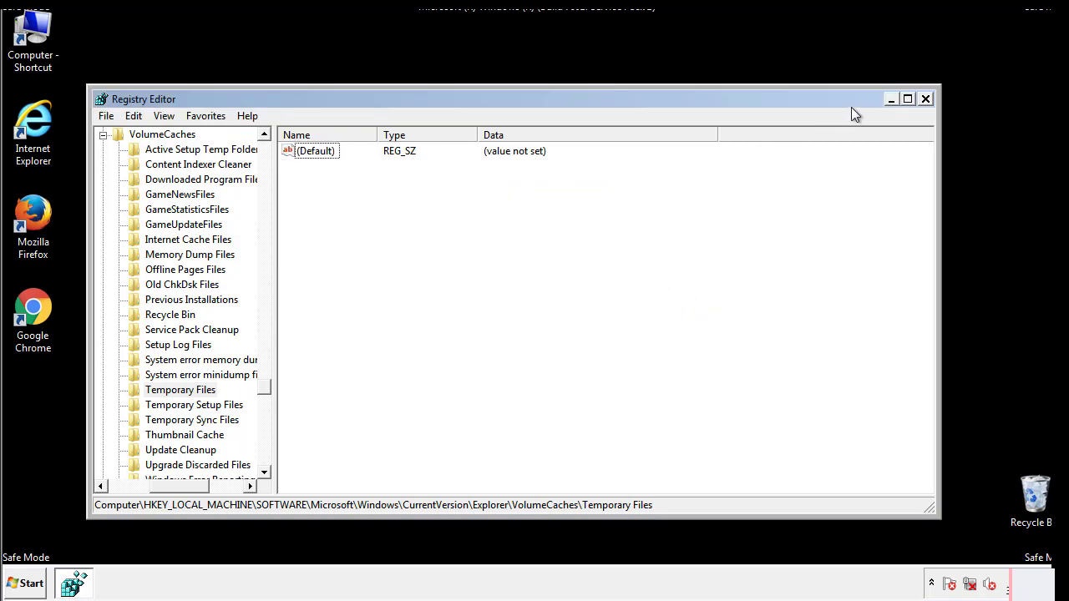
{"action": "left_click", "coordinate": [926, 99]}
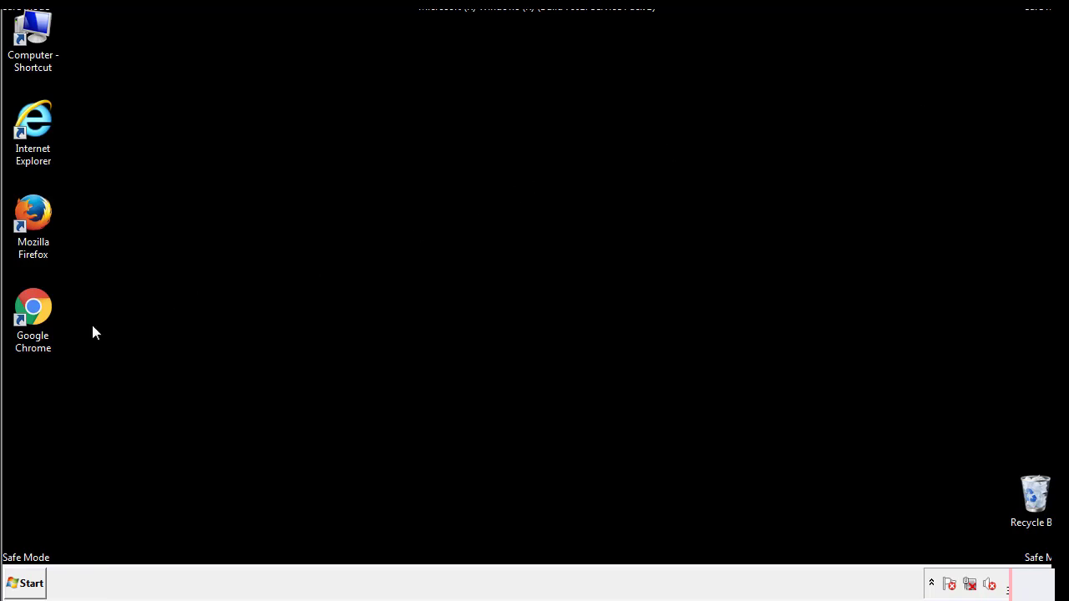
Step: Launch System Configuration via msconfig from the Start search
{"action": "left_click", "coordinate": [24, 590]}
{"action": "type", "text": "ms"}
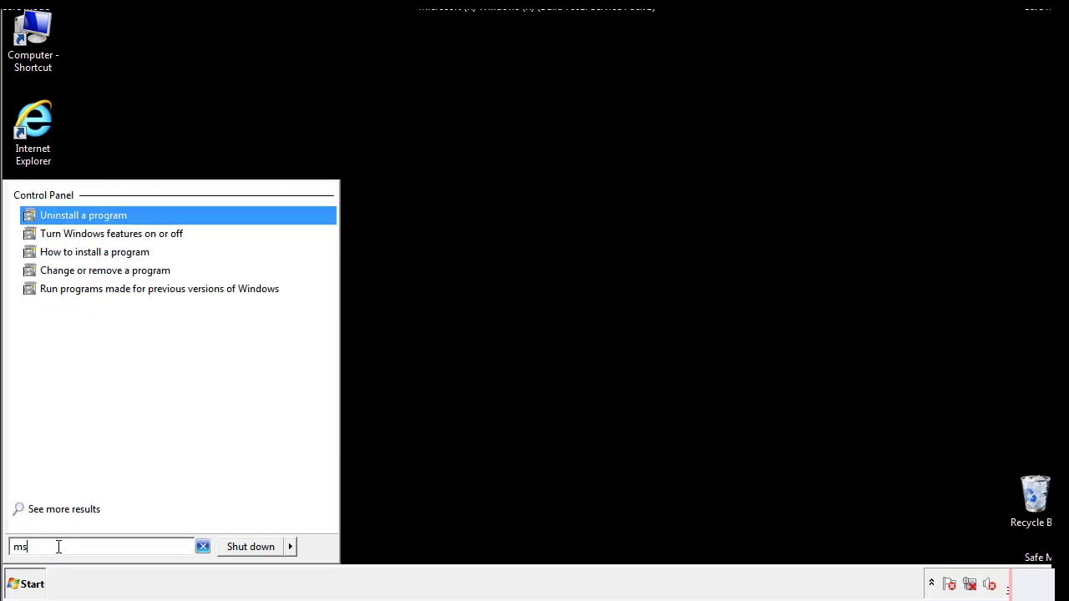
{"action": "type", "text": "config"}
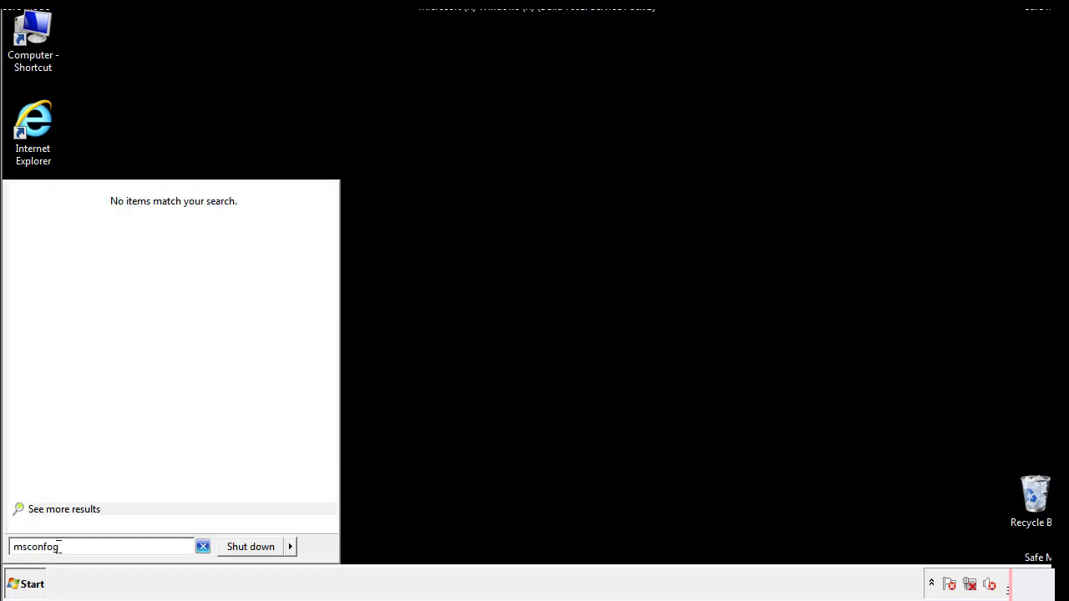
{"action": "key", "text": "Return"}
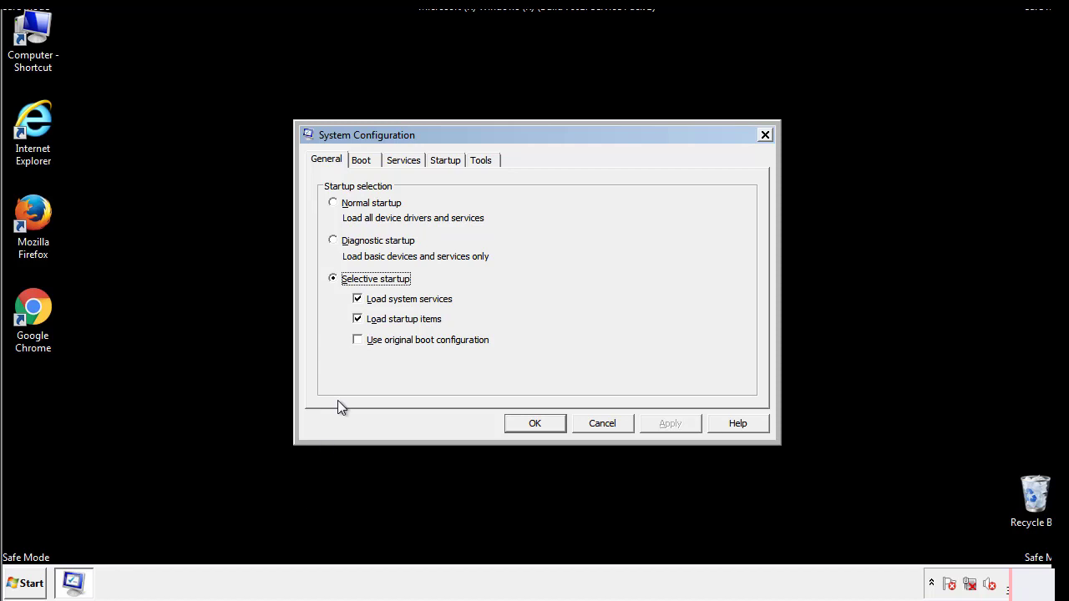
Step: Uncheck Safe boot on the Boot tab, apply, and restart the computer
{"action": "left_click", "coordinate": [367, 161]}
{"action": "left_click", "coordinate": [335, 321]}
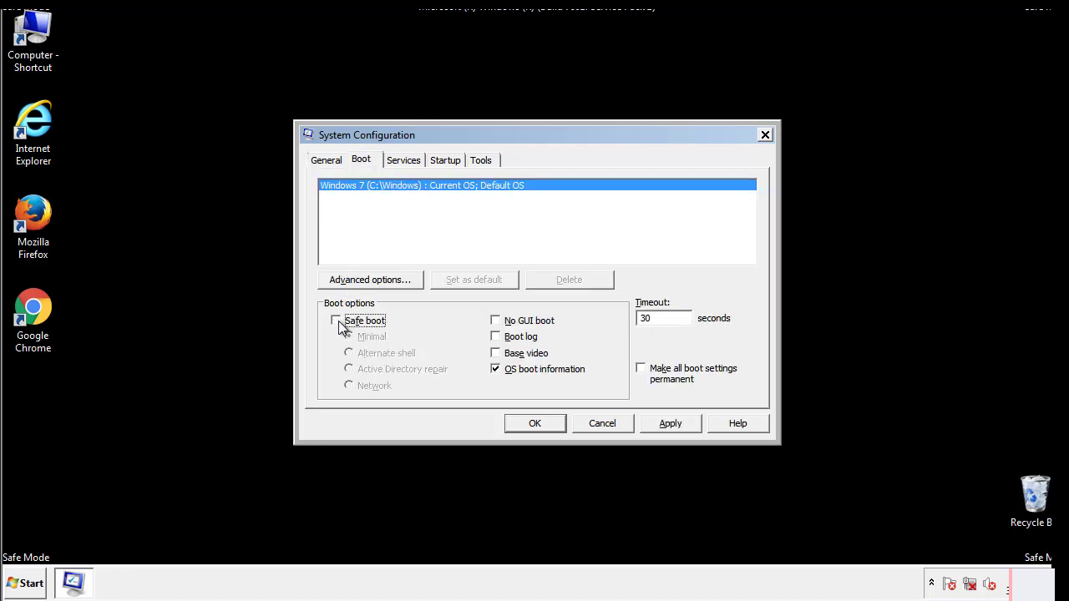
{"action": "left_click", "coordinate": [671, 424]}
{"action": "left_click", "coordinate": [555, 424]}
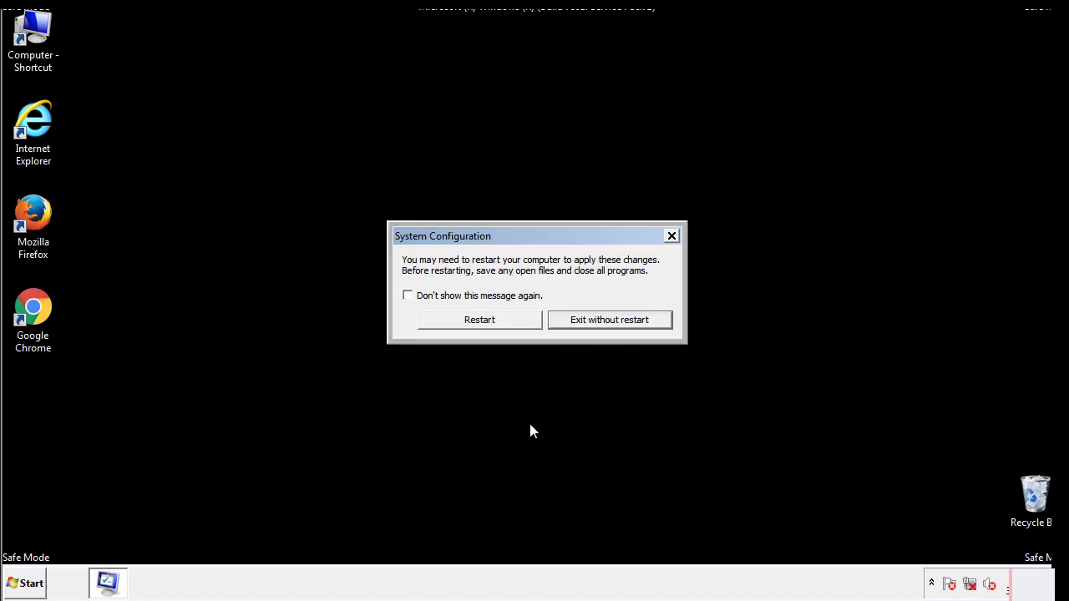
{"action": "left_click", "coordinate": [495, 326]}
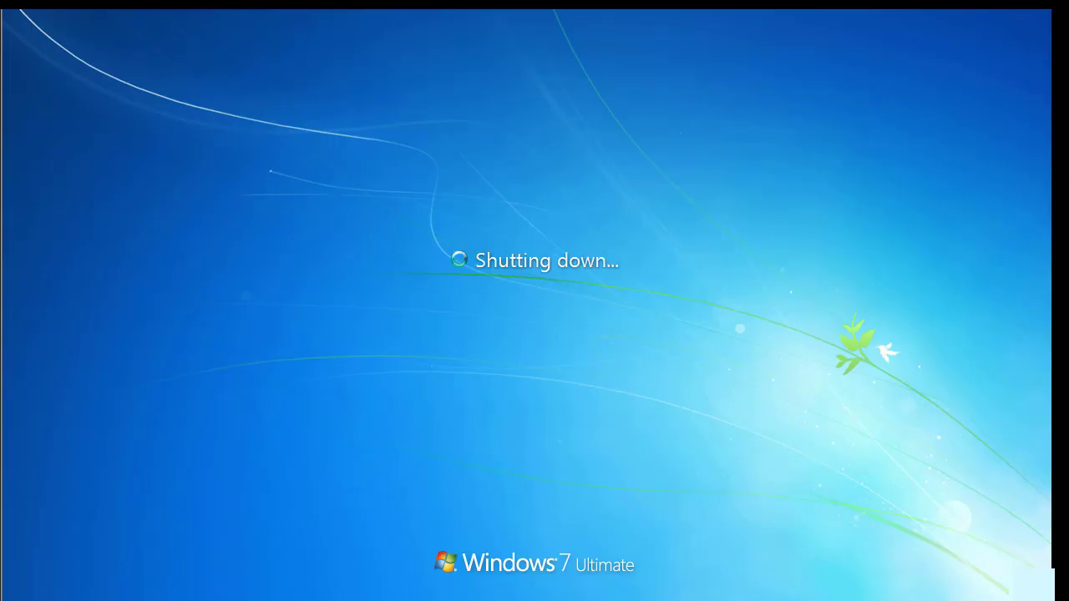